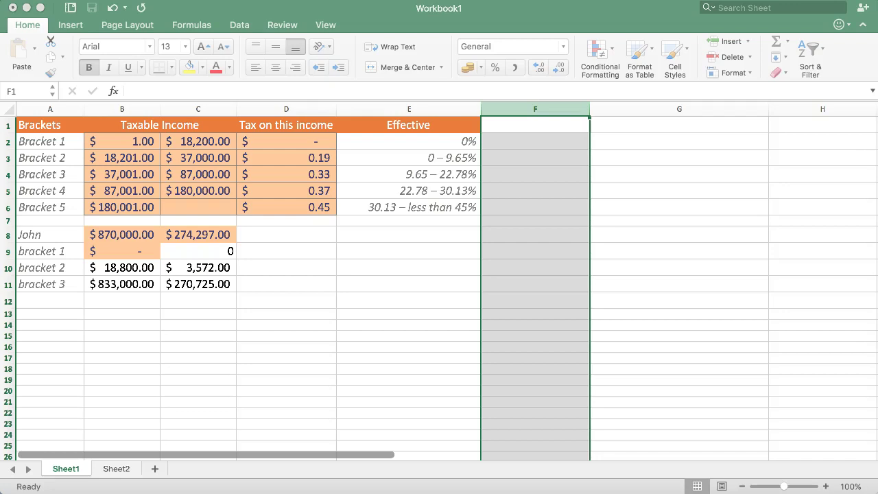
Set the taxable income in cell B8 to 50,000.
{"action": "left_click", "coordinate": [157, 299]}
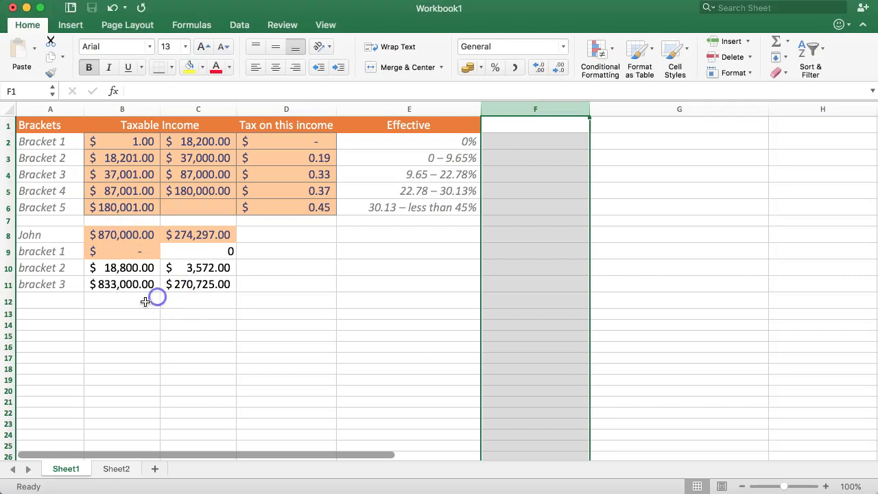
{"action": "left_click", "coordinate": [68, 250]}
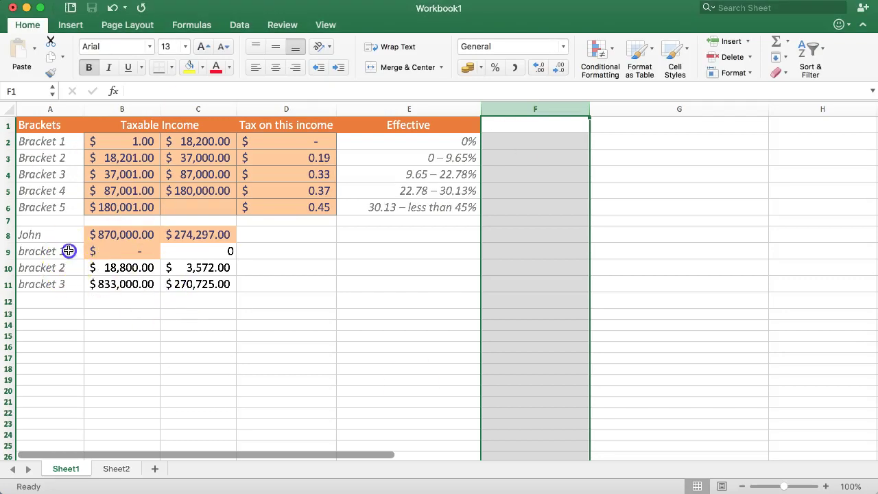
{"action": "left_click", "coordinate": [75, 235]}
{"action": "left_click", "coordinate": [129, 247]}
{"action": "left_click", "coordinate": [122, 234]}
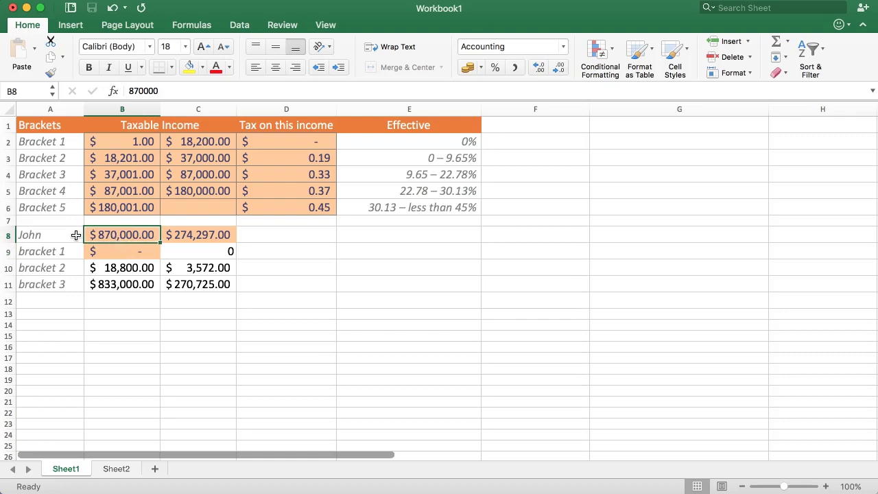
{"action": "type", "text": "50,000"}
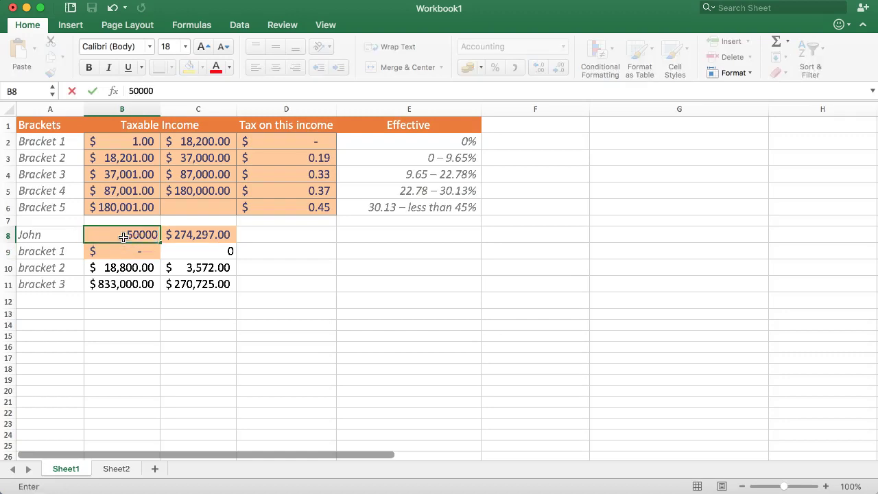
{"action": "key", "text": "Return"}
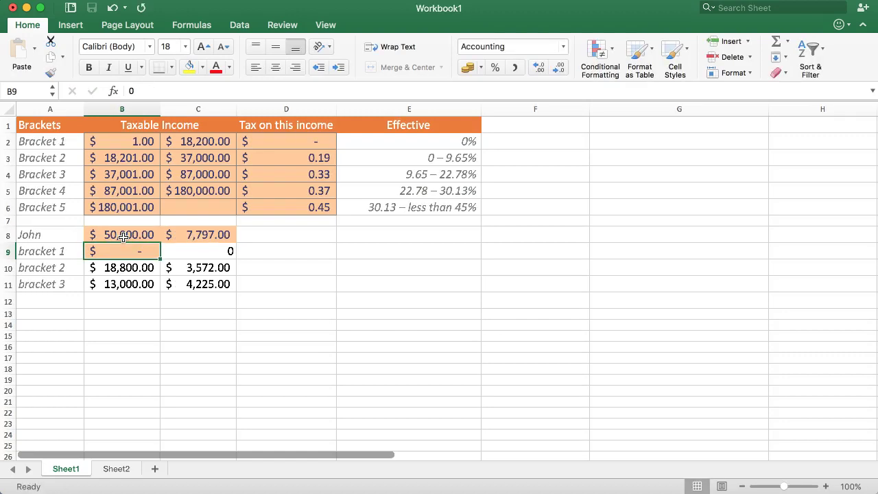
{"action": "left_click_drag", "start_coordinate": [24, 237], "coordinate": [200, 295]}
{"action": "left_click", "coordinate": [201, 295]}
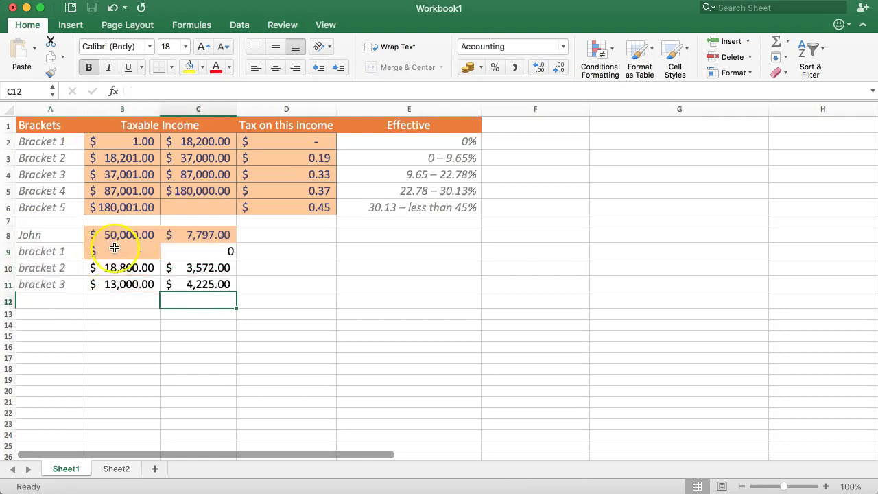
{"action": "left_click_drag", "start_coordinate": [41, 251], "coordinate": [206, 285]}
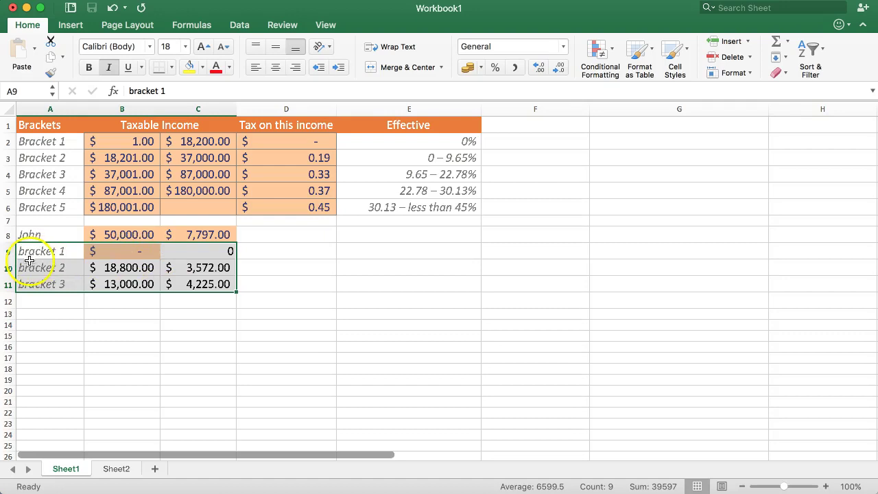
{"action": "left_click_drag", "start_coordinate": [34, 234], "coordinate": [220, 233]}
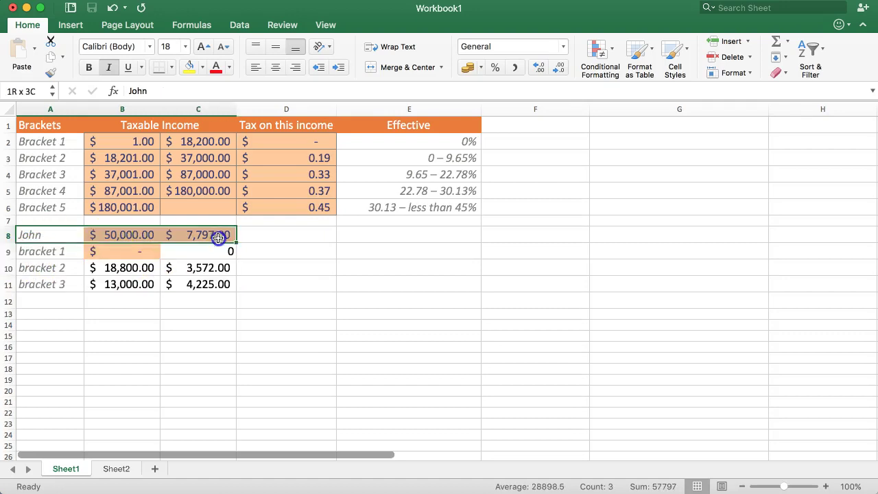
Start a second calculation in row 13 with the taxpayer's first name in A13 and income of 50,000 in B13.
{"action": "left_click", "coordinate": [60, 316]}
{"action": "type", "text": "John"}
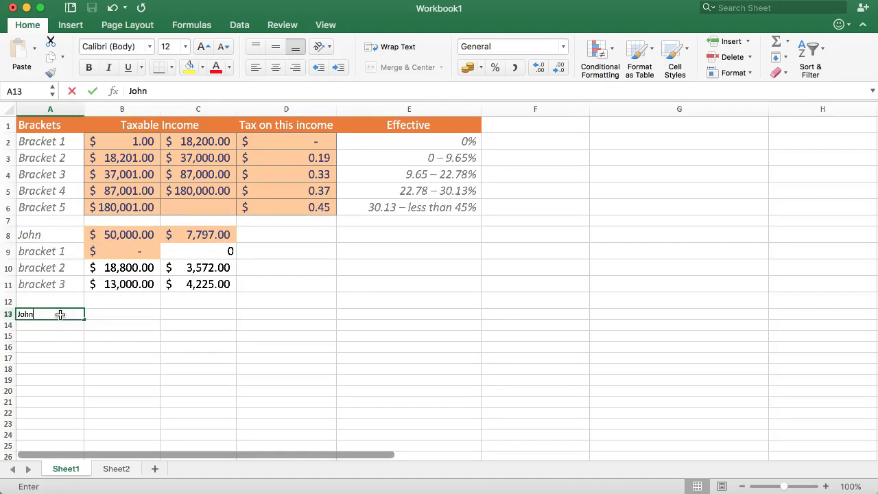
{"action": "key", "text": "Tab"}
{"action": "type", "text": "50,000"}
{"action": "key", "text": "Tab"}
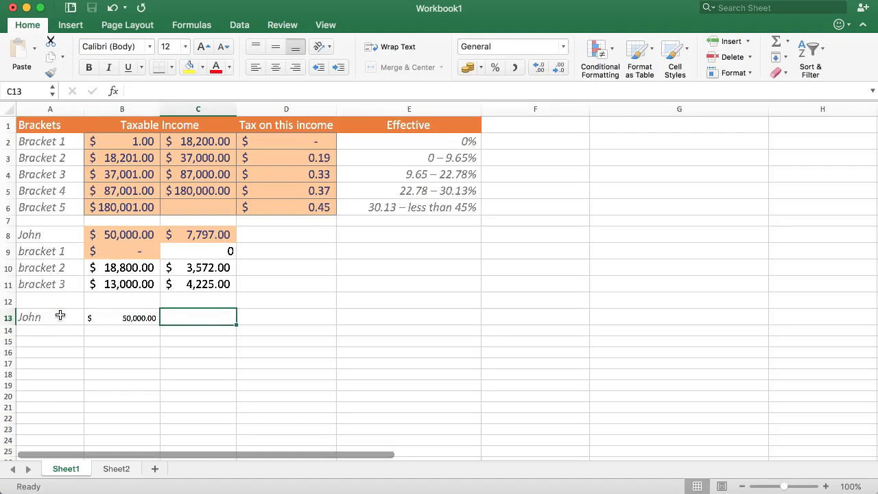
{"action": "key", "text": "Left"}
{"action": "key", "text": "Right"}
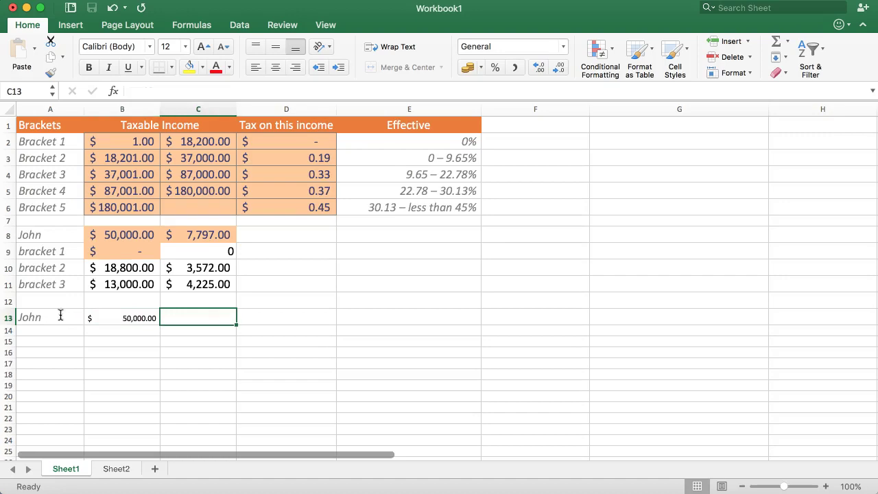
{"action": "left_click", "coordinate": [59, 317]}
{"action": "left_click", "coordinate": [124, 319]}
{"action": "left_click", "coordinate": [25, 333]}
{"action": "left_click", "coordinate": [23, 327]}
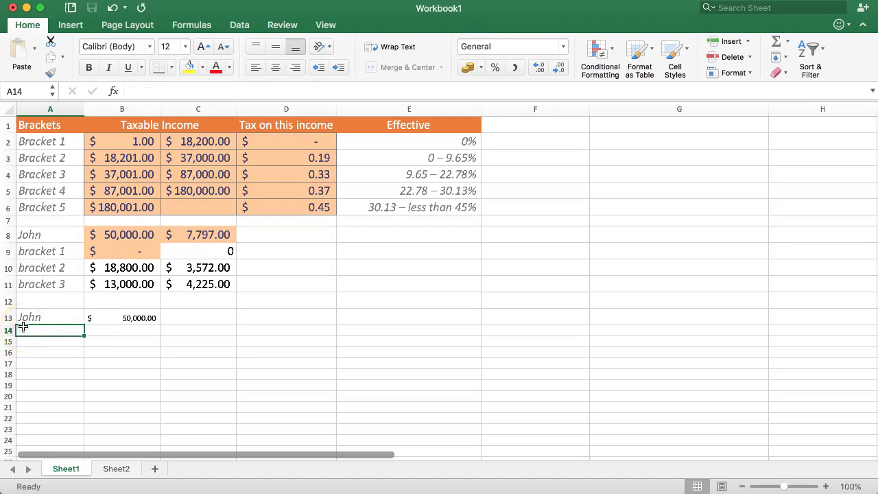
{"action": "left_click", "coordinate": [130, 317]}
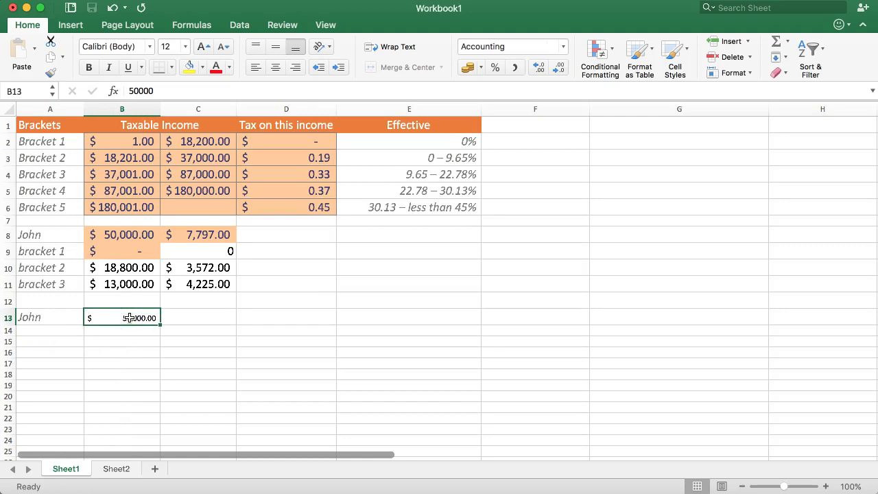
{"action": "left_click", "coordinate": [72, 173]}
{"action": "left_click_drag", "start_coordinate": [72, 174], "coordinate": [411, 174]}
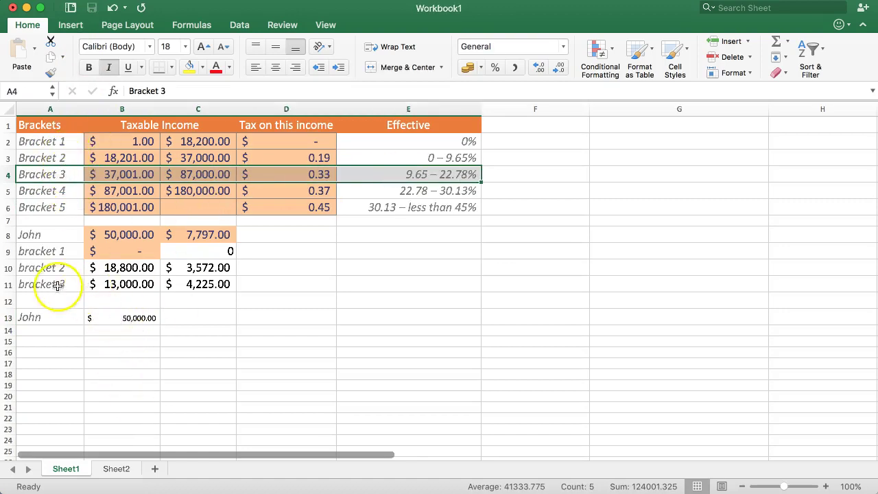
Label cell A14 "Ending Bracket" and autofit column A to the text.
{"action": "left_click", "coordinate": [48, 333]}
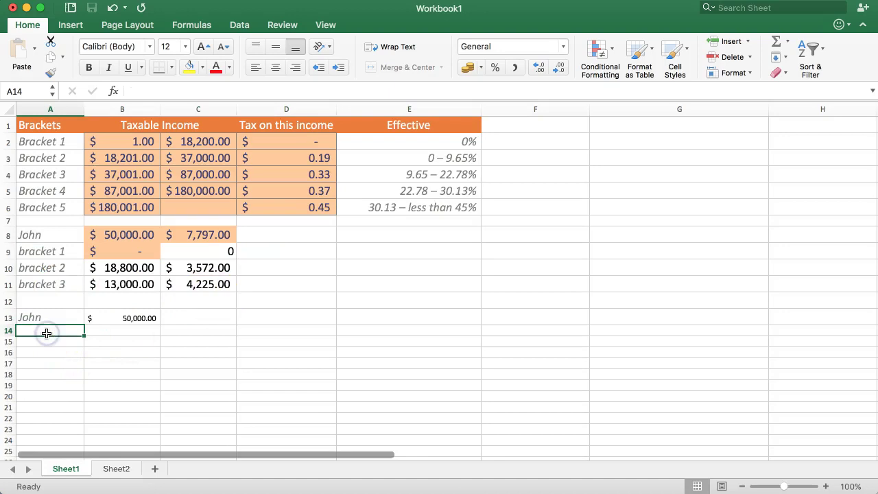
{"action": "left_click", "coordinate": [40, 326]}
{"action": "type", "text": "Ending Brac"}
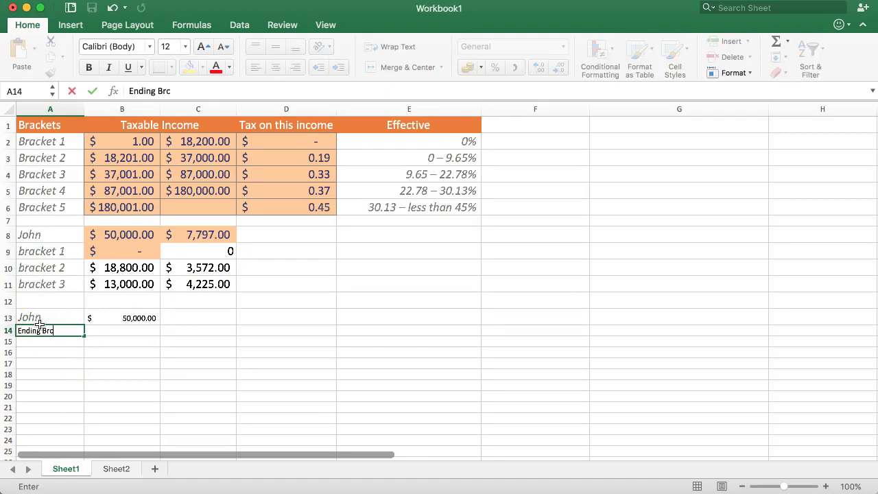
{"action": "type", "text": "ket"}
{"action": "key", "text": "Return"}
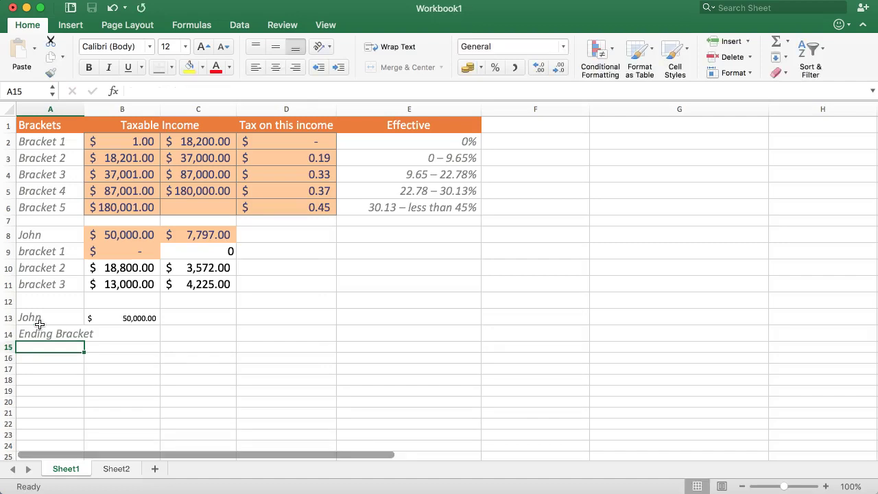
{"action": "double_click", "coordinate": [84, 109]}
Set the font size of cells B13:C14 to 18.
{"action": "left_click", "coordinate": [112, 300]}
{"action": "left_click", "coordinate": [127, 328]}
{"action": "left_click", "coordinate": [118, 318]}
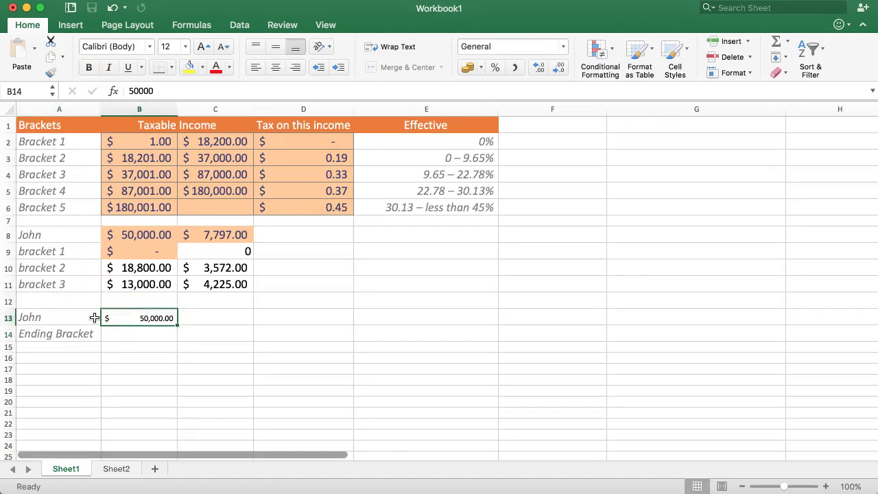
{"action": "left_click_drag", "start_coordinate": [135, 319], "coordinate": [217, 326]}
{"action": "left_click", "coordinate": [169, 48]}
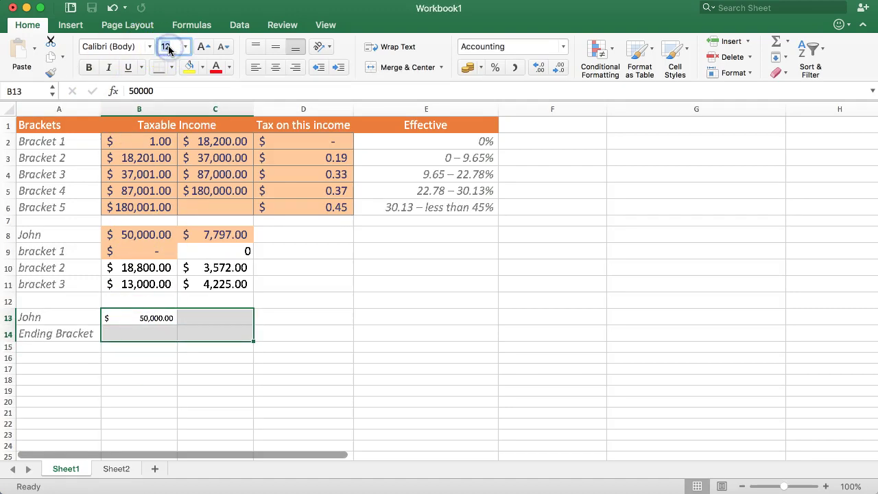
{"action": "type", "text": "18"}
{"action": "key", "text": "Return"}
{"action": "left_click", "coordinate": [132, 331]}
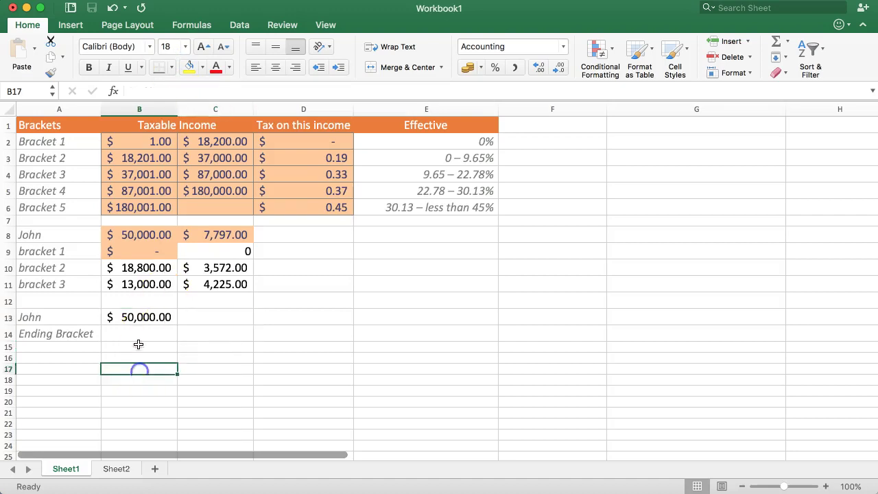
Copy the formatting of the income cell B8 onto B13.
{"action": "left_click", "coordinate": [127, 317]}
{"action": "left_click", "coordinate": [120, 334]}
{"action": "left_click", "coordinate": [125, 314]}
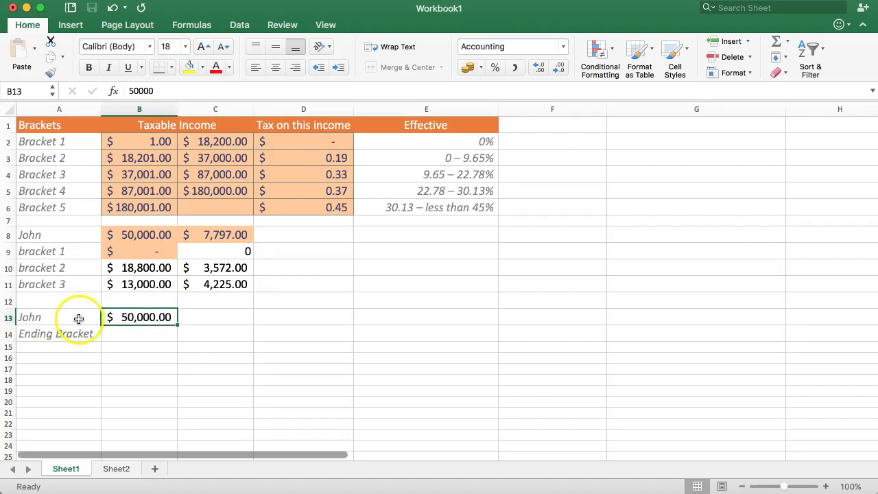
{"action": "left_click", "coordinate": [682, 53]}
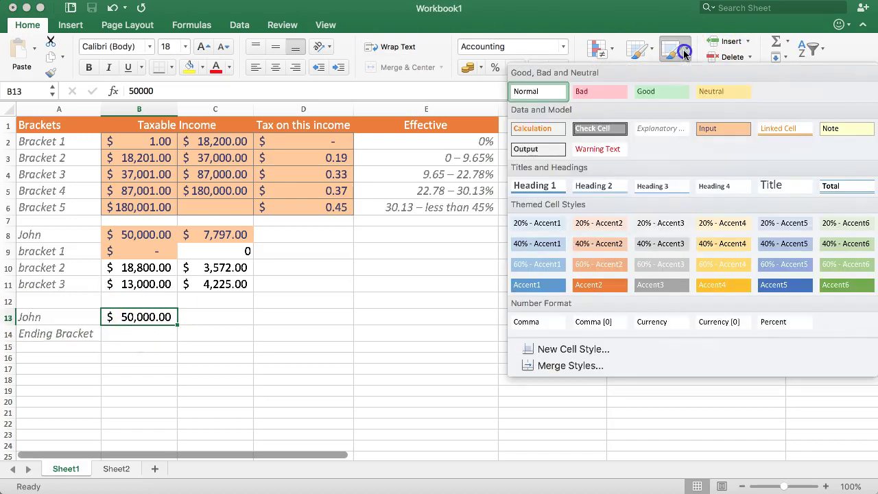
{"action": "left_click", "coordinate": [124, 252]}
{"action": "left_click", "coordinate": [129, 236]}
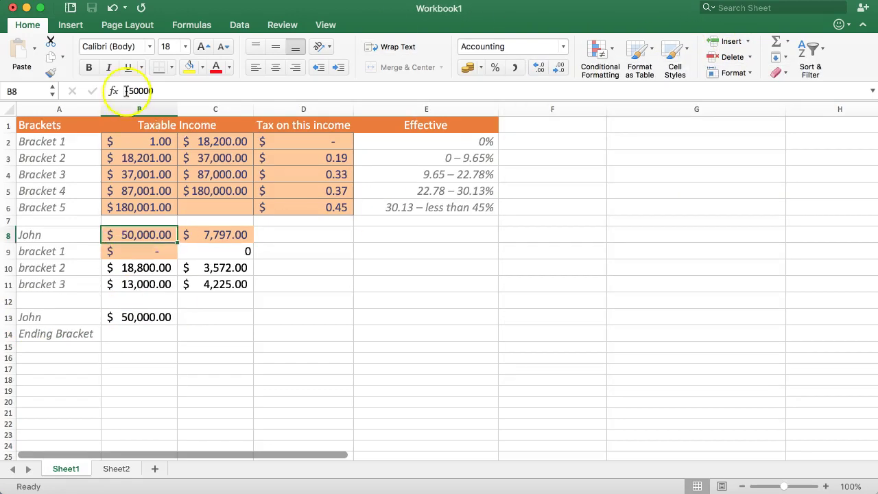
{"action": "left_click", "coordinate": [51, 71]}
{"action": "left_click", "coordinate": [144, 319]}
Begin a VLOOKUP formula in B14 with lookup value B13, table array B2:D6 and column index 1.
{"action": "left_click", "coordinate": [136, 333]}
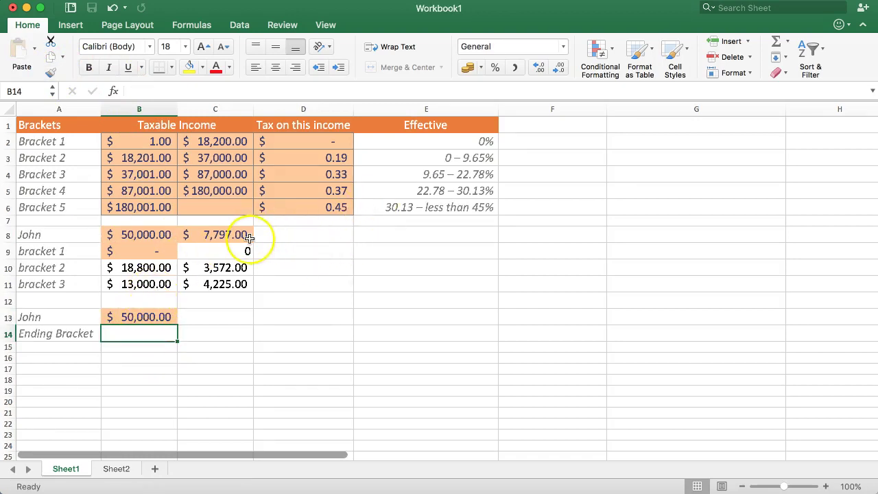
{"action": "type", "text": "=VLOOKUP("}
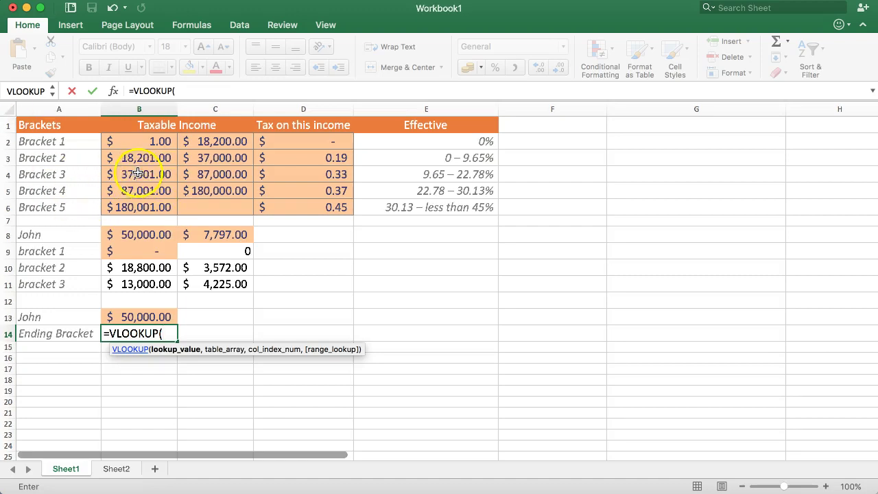
{"action": "left_click", "coordinate": [127, 315]}
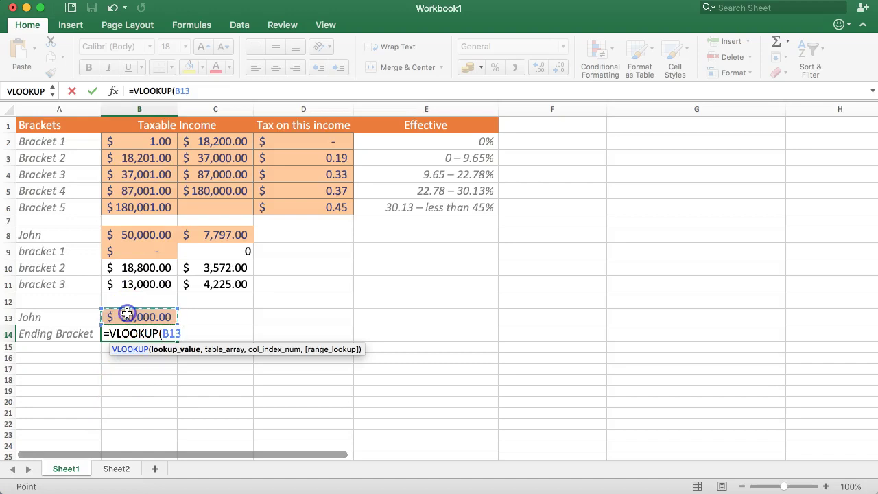
{"action": "type", "text": ","}
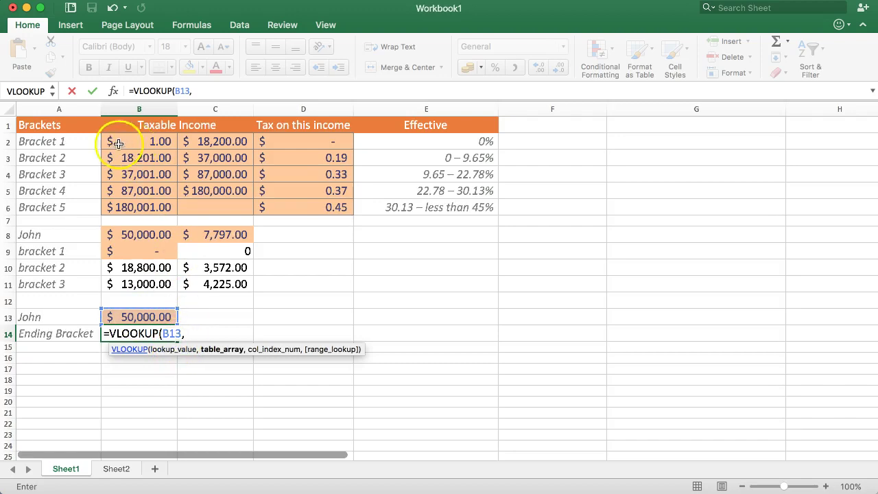
{"action": "left_click_drag", "start_coordinate": [128, 141], "coordinate": [180, 191]}
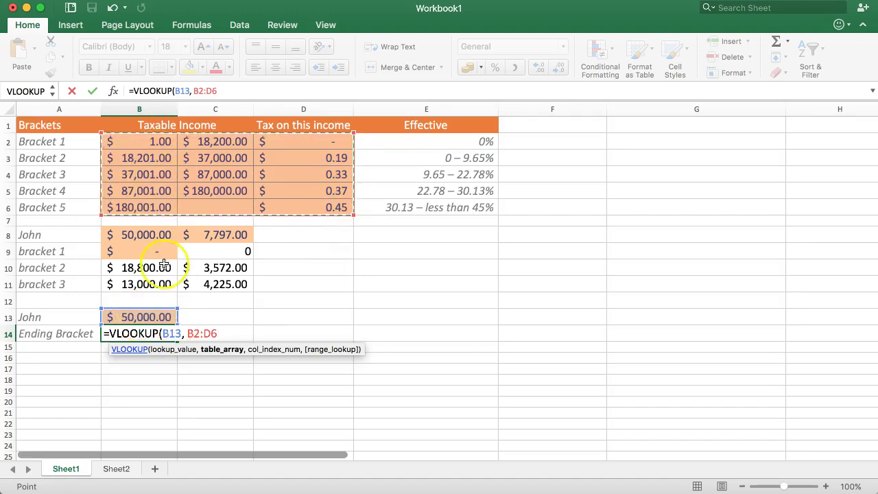
{"action": "type", "text": ",1"}
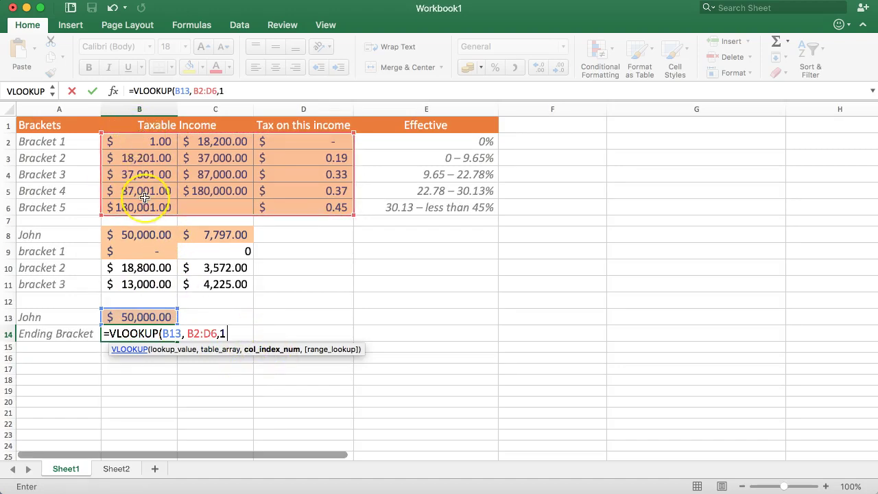
Complete the VLOOKUP in B14 with 1 as the range lookup argument for an approximate match.
{"action": "type", "text": ",1"}
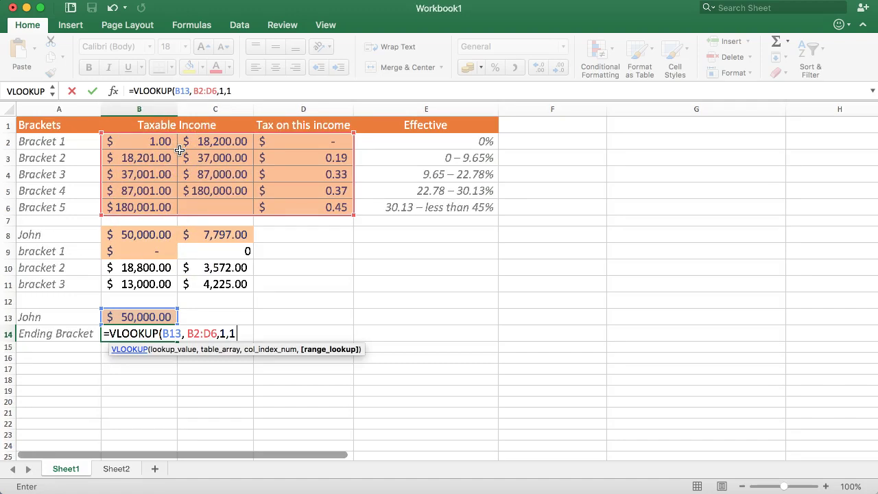
{"action": "key", "text": "BackSpace"}
{"action": "type", "text": "truw"}
{"action": "key", "text": "BackSpace"}
{"action": "type", "text": "ue"}
{"action": "key", "text": "BackSpace"}
{"action": "key", "text": "BackSpace"}
{"action": "key", "text": "BackSpace"}
{"action": "key", "text": "BackSpace"}
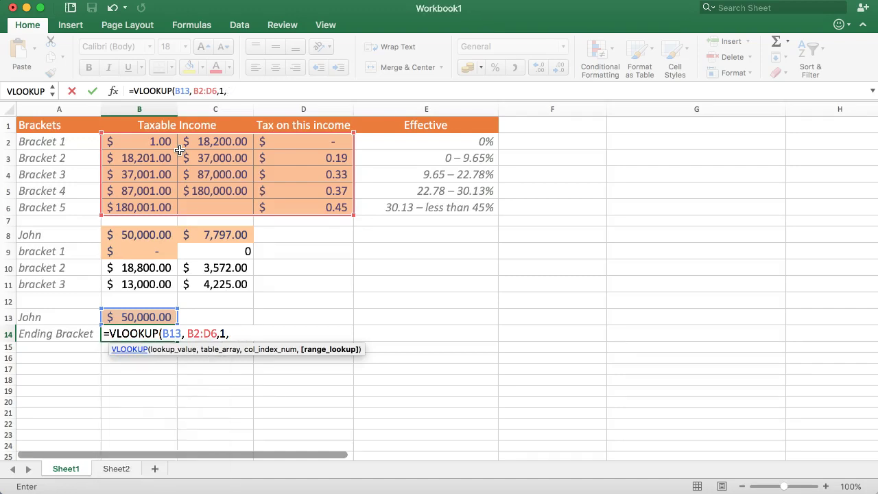
{"action": "type", "text": "1"}
{"action": "key", "text": "Return"}
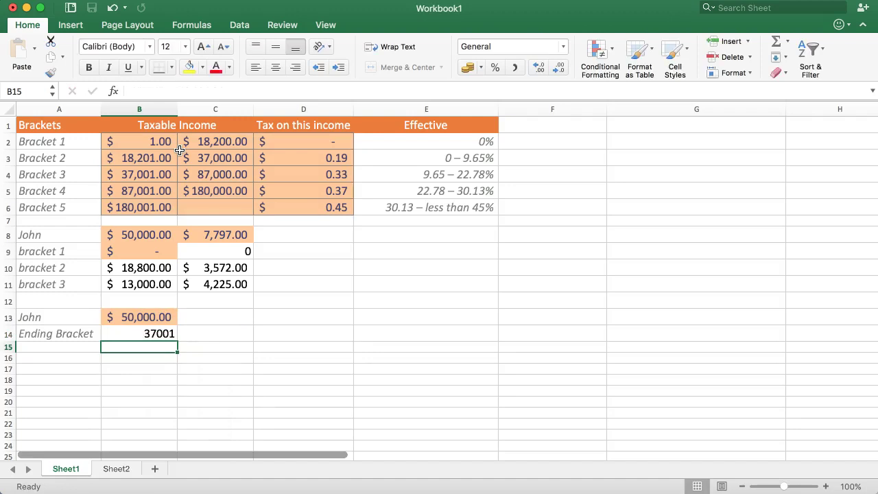
Copy the accounting format of cell B11 onto the lookup result in B14.
{"action": "left_click", "coordinate": [141, 335]}
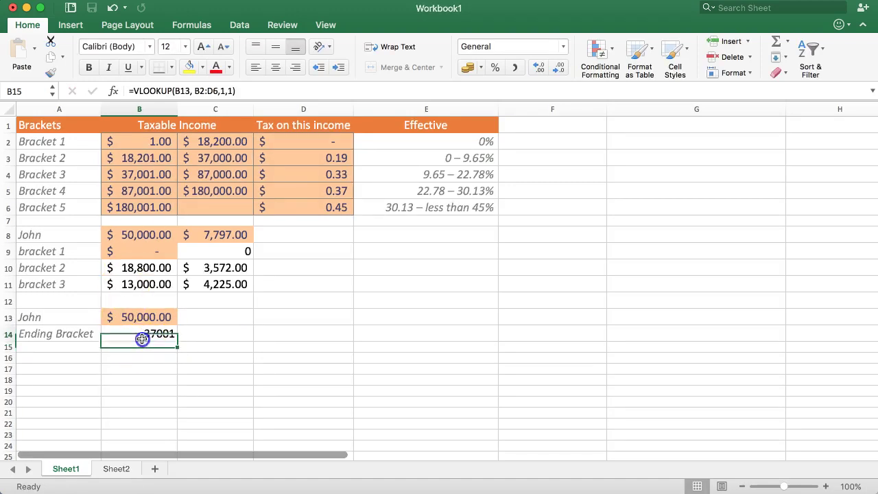
{"action": "left_click", "coordinate": [136, 284]}
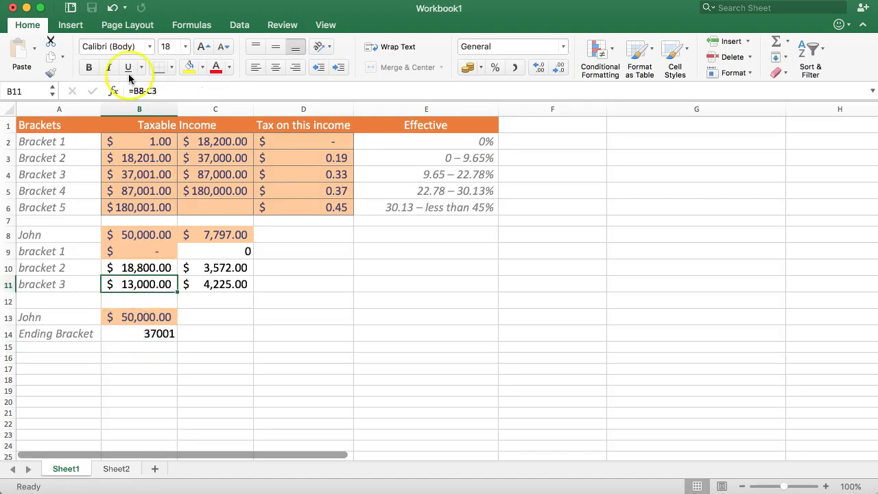
{"action": "left_click", "coordinate": [51, 72]}
{"action": "left_click", "coordinate": [132, 334]}
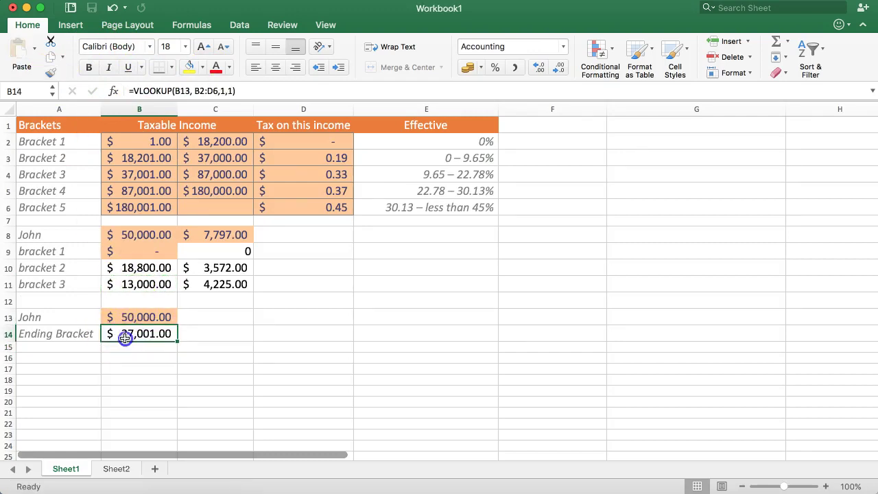
Check the ending bracket returned in B14 against the Bracket 3 row of the tax table.
{"action": "left_click", "coordinate": [136, 181]}
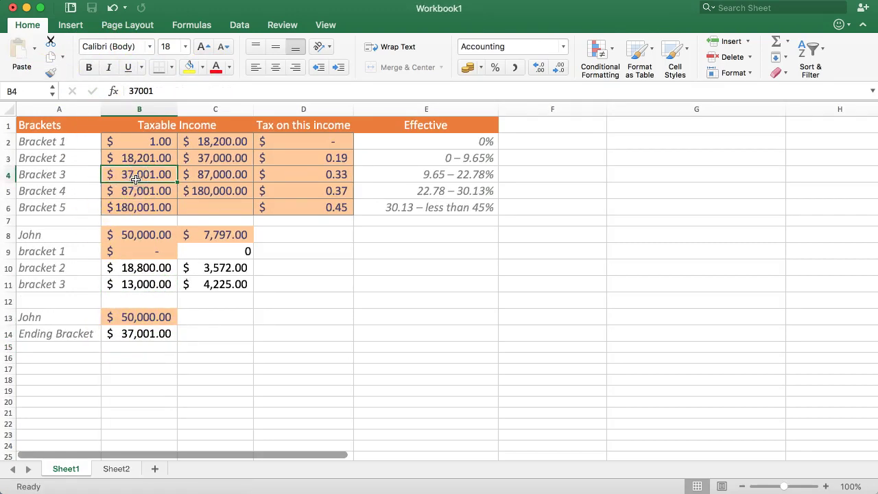
{"action": "left_click_drag", "start_coordinate": [120, 316], "coordinate": [131, 333]}
{"action": "left_click", "coordinate": [165, 333]}
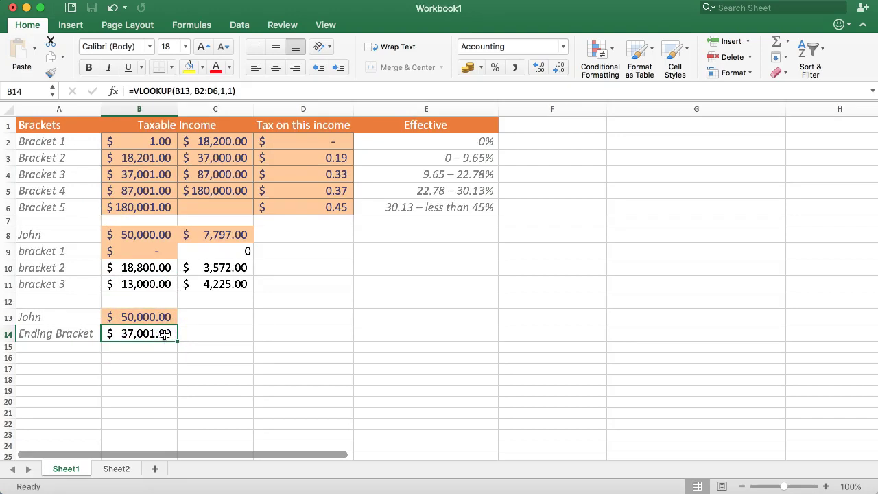
{"action": "left_click_drag", "start_coordinate": [59, 173], "coordinate": [359, 174]}
{"action": "left_click", "coordinate": [218, 319]}
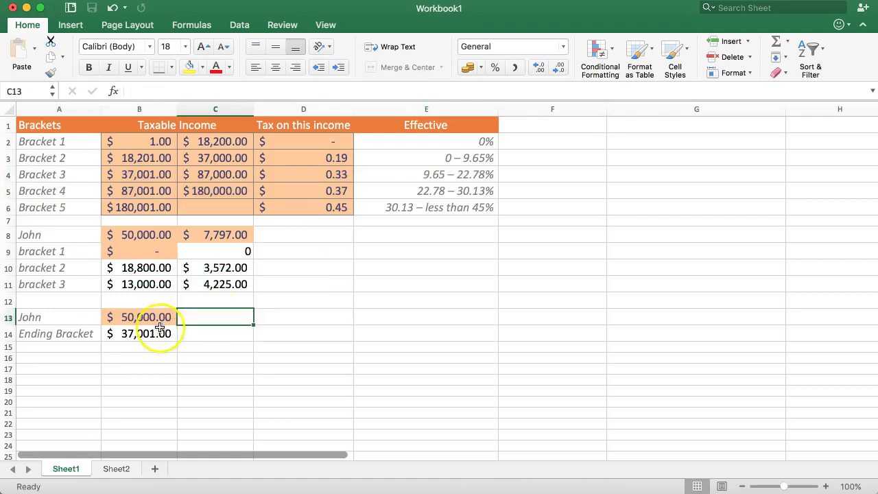
{"action": "left_click", "coordinate": [196, 333]}
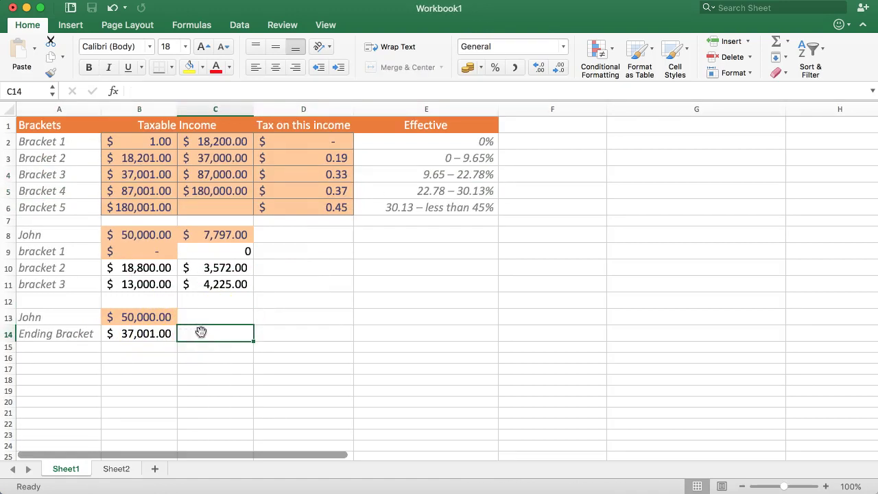
Label A15 "Difference" and enter =B13-B14 in B15 to subtract the ending bracket from the income.
{"action": "left_click", "coordinate": [59, 347]}
{"action": "type", "text": "Difference"}
{"action": "key", "text": "Return"}
{"action": "left_click", "coordinate": [144, 347]}
{"action": "type", "text": "="}
{"action": "left_click", "coordinate": [130, 316]}
{"action": "type", "text": "-"}
{"action": "left_click", "coordinate": [138, 333]}
{"action": "key", "text": "Return"}
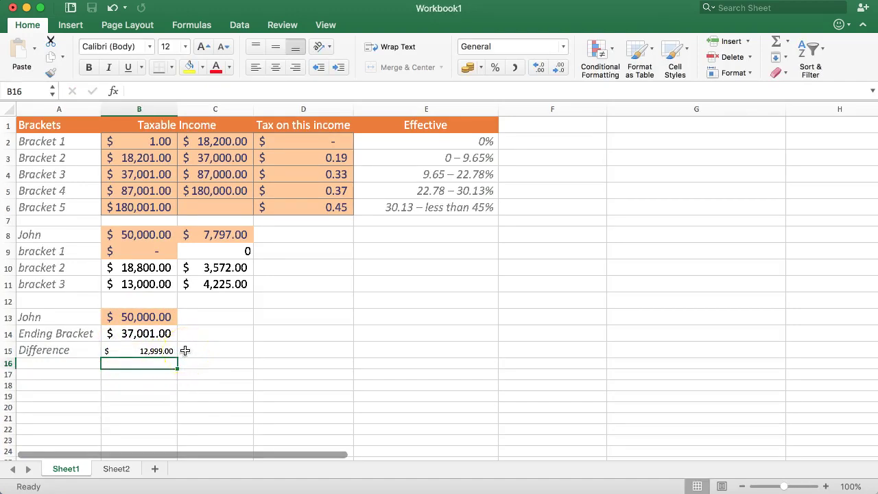
{"action": "left_click", "coordinate": [147, 350]}
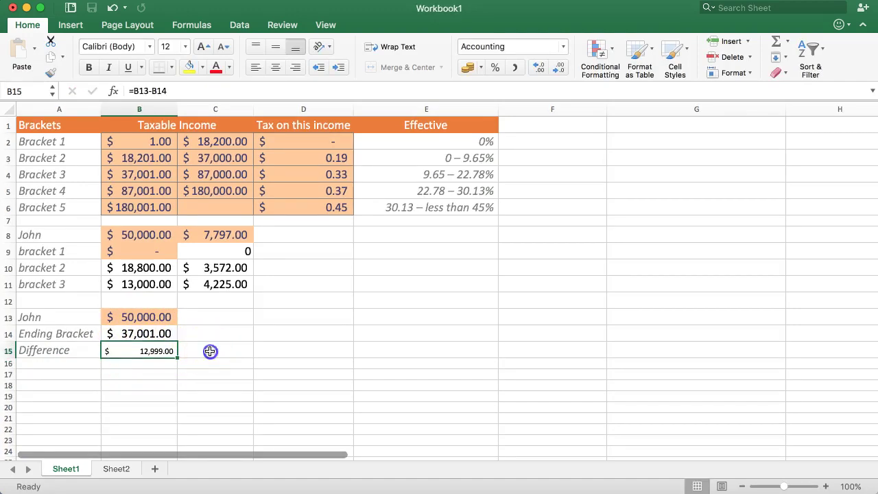
{"action": "left_click", "coordinate": [210, 350]}
{"action": "type", "text": "="}
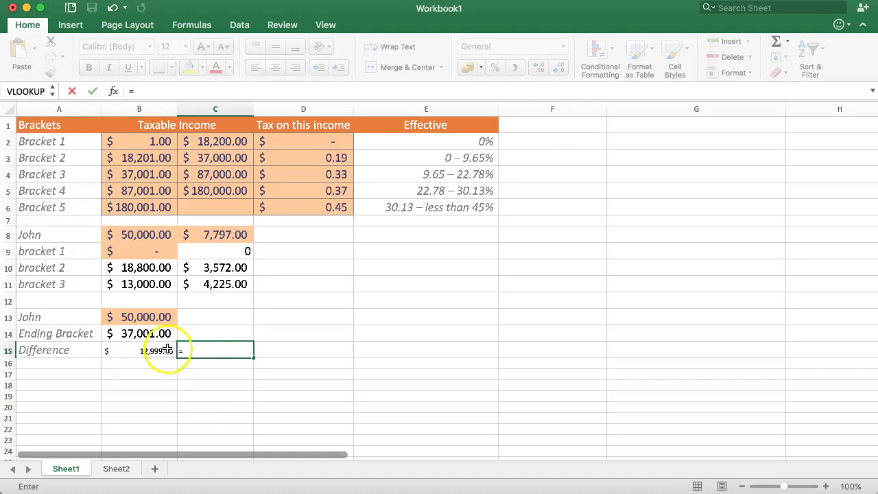
{"action": "key", "text": "Escape"}
Label cell A16 "Tax Amount" beneath the Difference label.
{"action": "left_click", "coordinate": [59, 364]}
{"action": "type", "text": "Tax"}
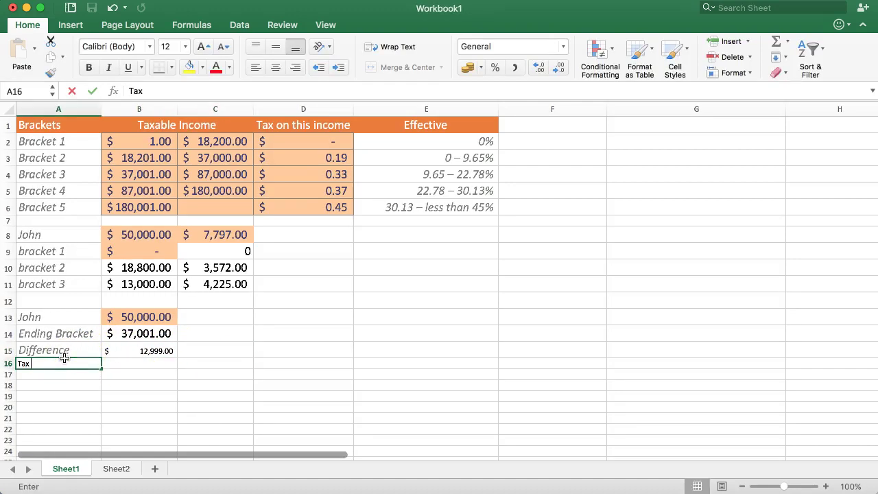
{"action": "type", "text": " Amount"}
{"action": "key", "text": "Up"}
{"action": "key", "text": "Right"}
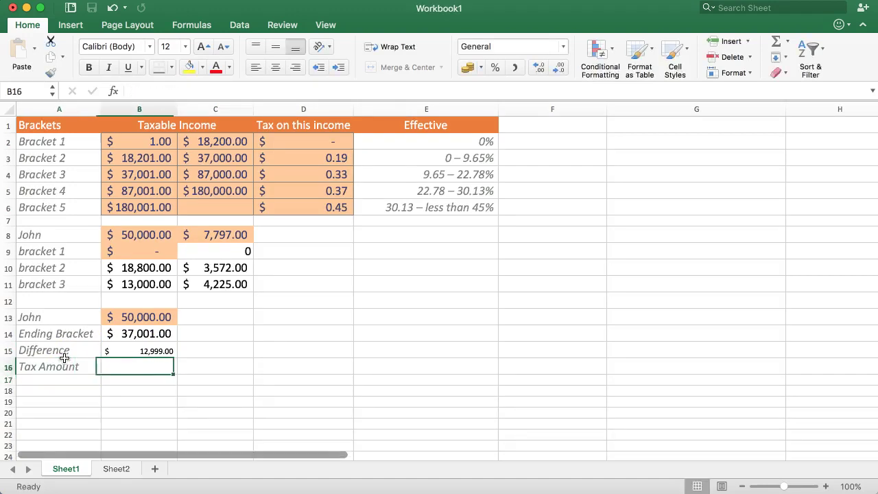
Begin a formula in B16 that multiplies B15 by a VLOOKUP with lookup value B13.
{"action": "type", "text": "="}
{"action": "left_click", "coordinate": [137, 351]}
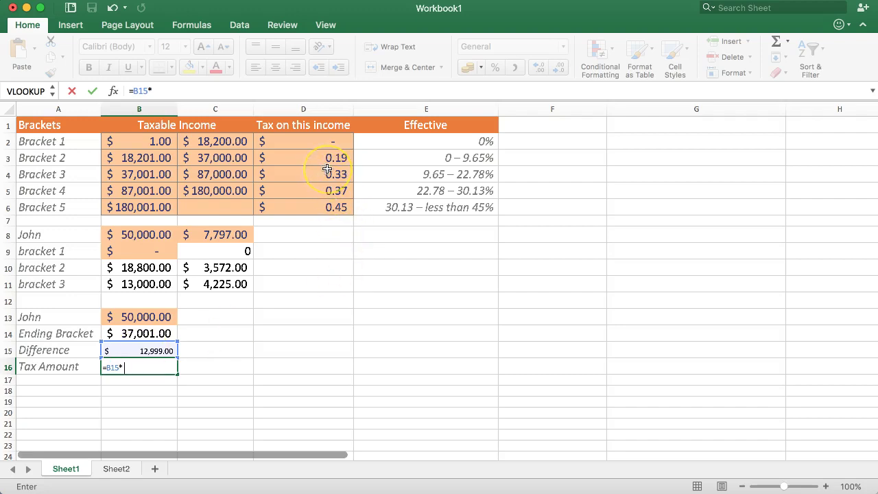
{"action": "type", "text": "*VL"}
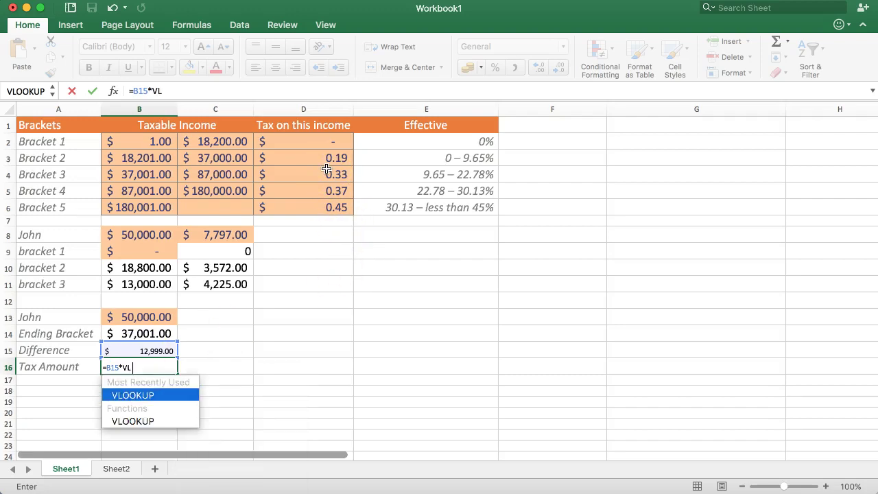
{"action": "type", "text": "OOKUP("}
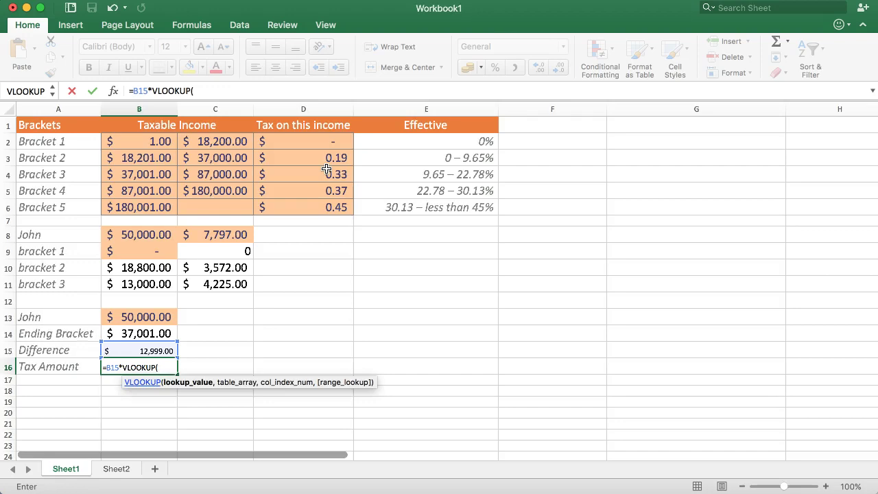
{"action": "left_click", "coordinate": [135, 367]}
{"action": "left_click", "coordinate": [123, 316]}
{"action": "left_click", "coordinate": [220, 90]}
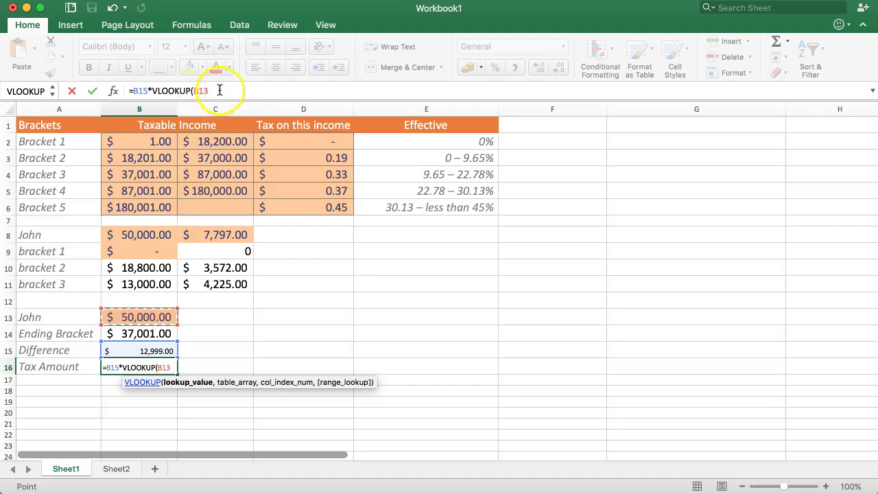
Complete the VLOOKUP in B16 with table array B2:D6, column index 3 and range lookup 1.
{"action": "type", "text": ","}
{"action": "left_click_drag", "start_coordinate": [149, 142], "coordinate": [286, 208]}
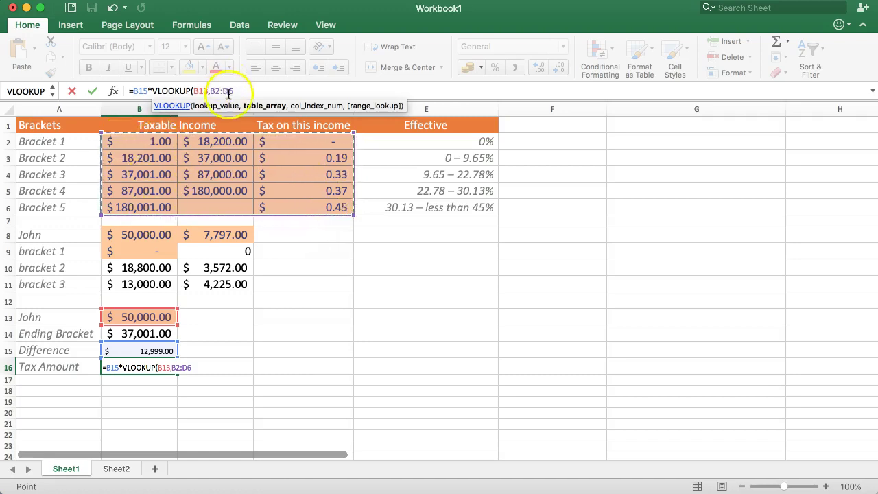
{"action": "type", "text": ","}
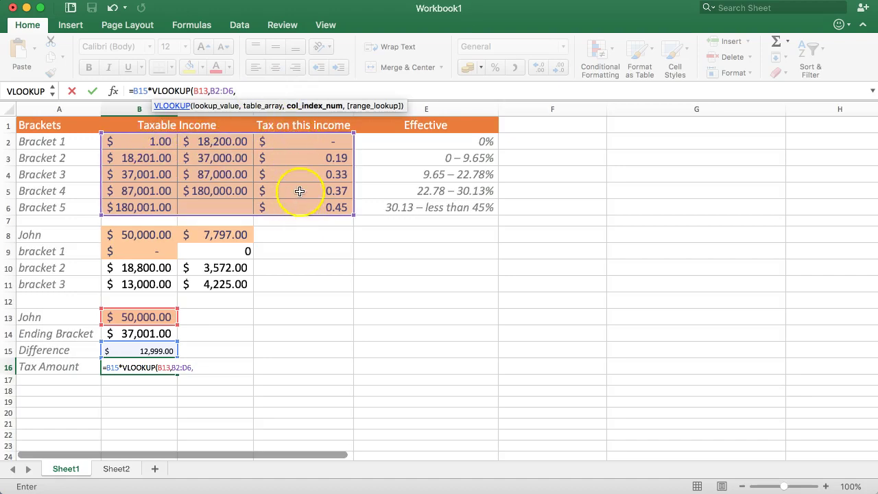
{"action": "type", "text": "3,1"}
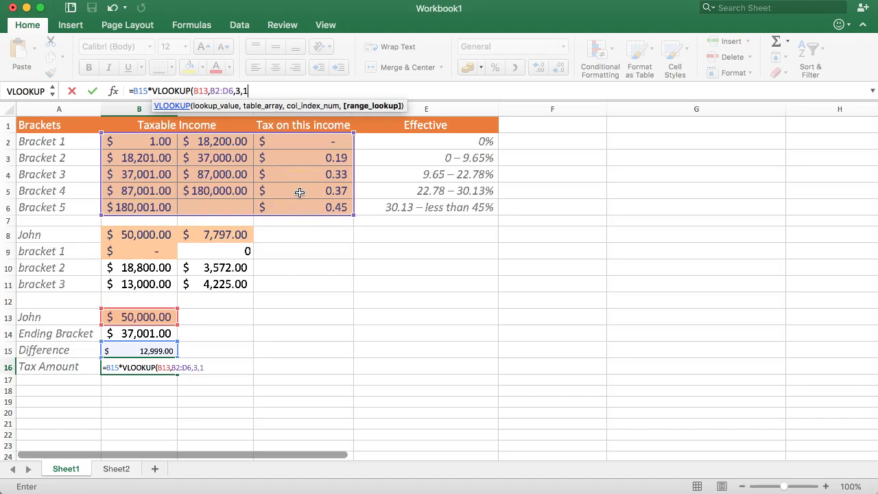
{"action": "key", "text": "Return"}
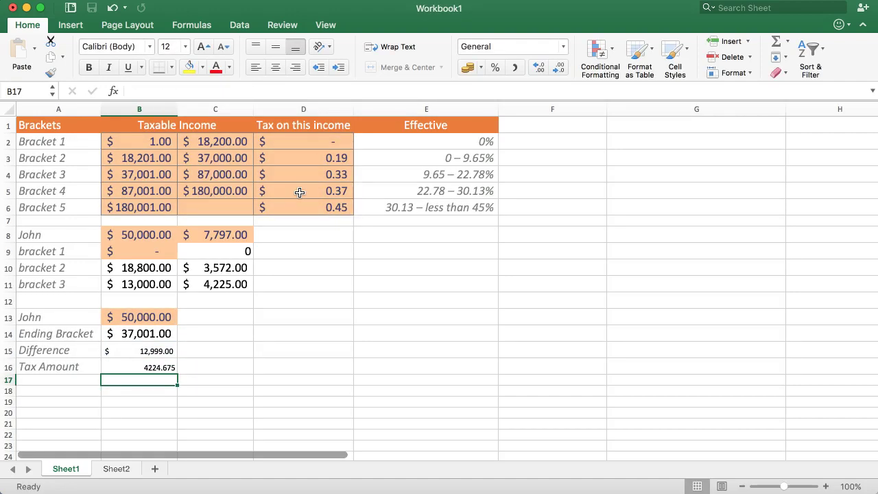
Remove the B15 multiplication from the B16 formula, leaving only =VLOOKUP(B13,B2:D6,3,1).
{"action": "left_click", "coordinate": [156, 362]}
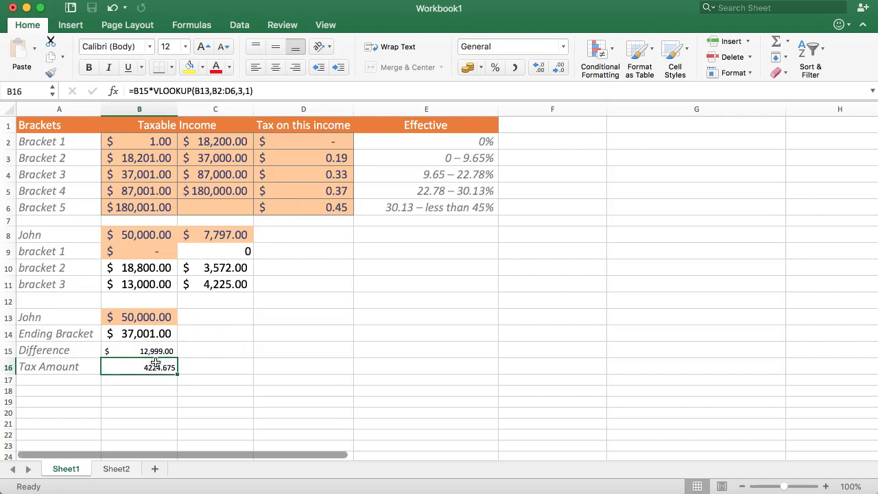
{"action": "double_click", "coordinate": [141, 91]}
{"action": "key", "text": "BackSpace"}
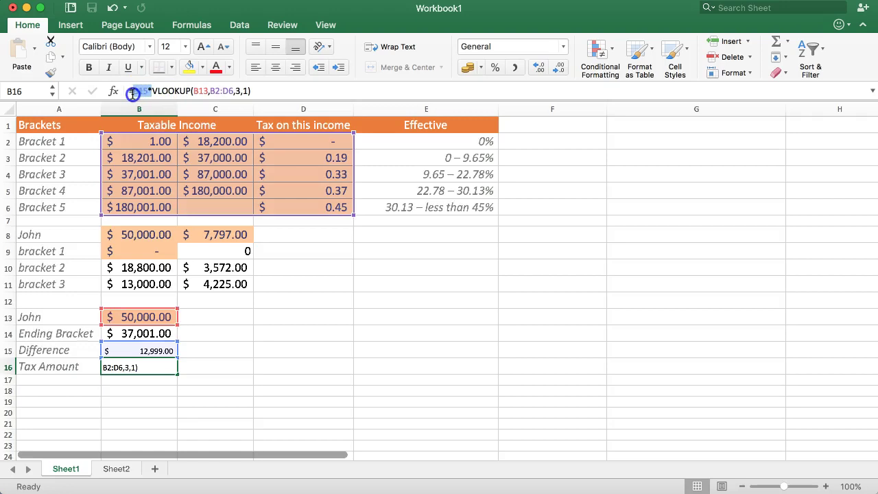
{"action": "key", "text": "Delete"}
{"action": "key", "text": "Return"}
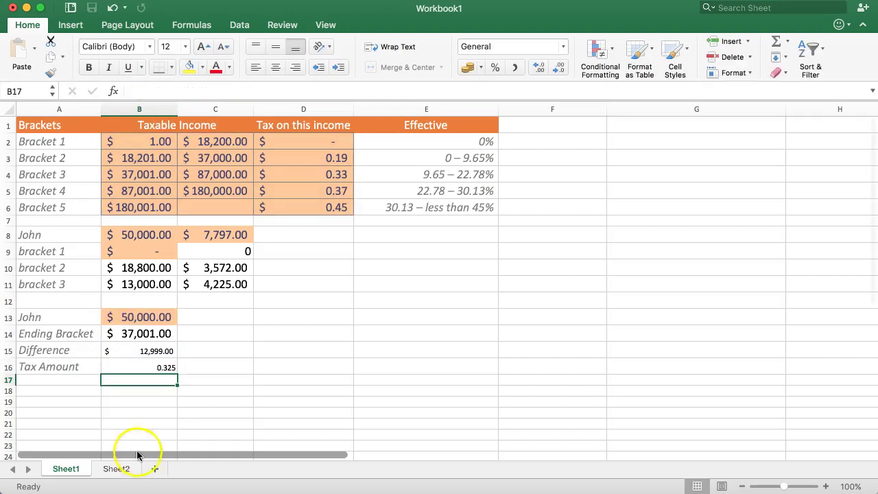
Show the Bracket 3 tax rate in D4 with three decimal places.
{"action": "left_click", "coordinate": [309, 172]}
{"action": "left_click", "coordinate": [539, 67]}
{"action": "left_click", "coordinate": [154, 365]}
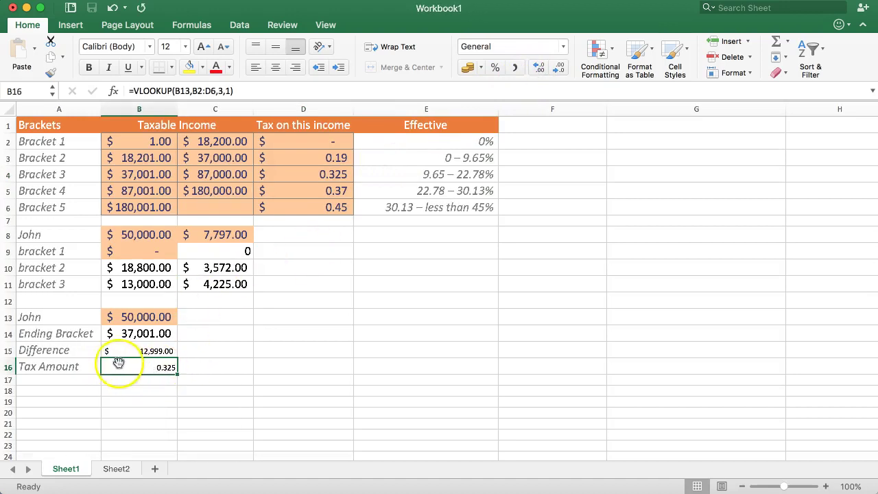
Test the lookup formulas with an income of 90000 in B13, and undo the entry.
{"action": "left_click", "coordinate": [127, 317]}
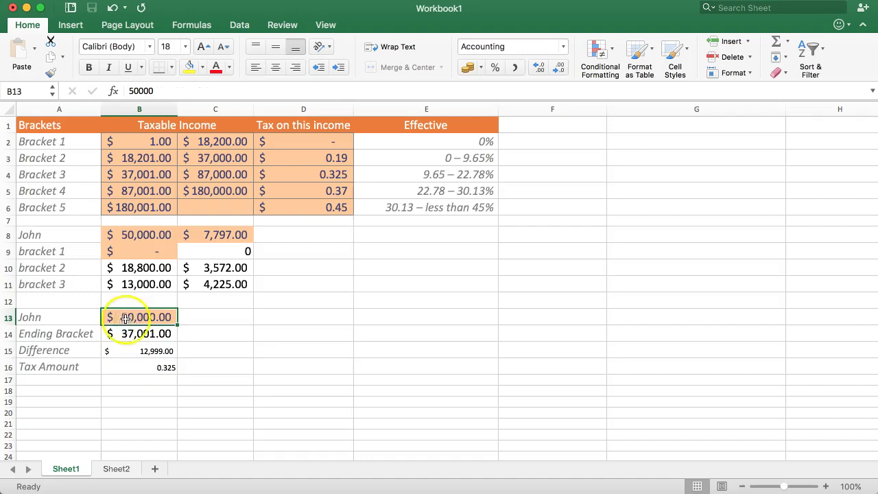
{"action": "type", "text": "90000"}
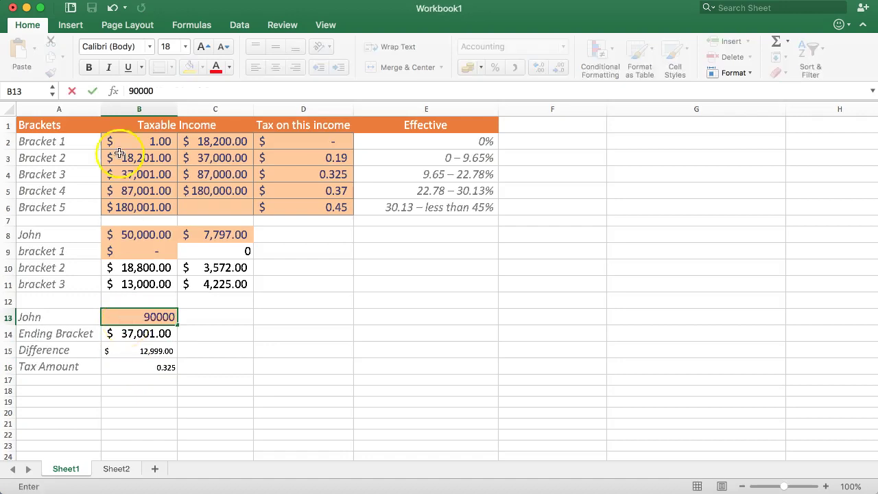
{"action": "key", "text": "Return"}
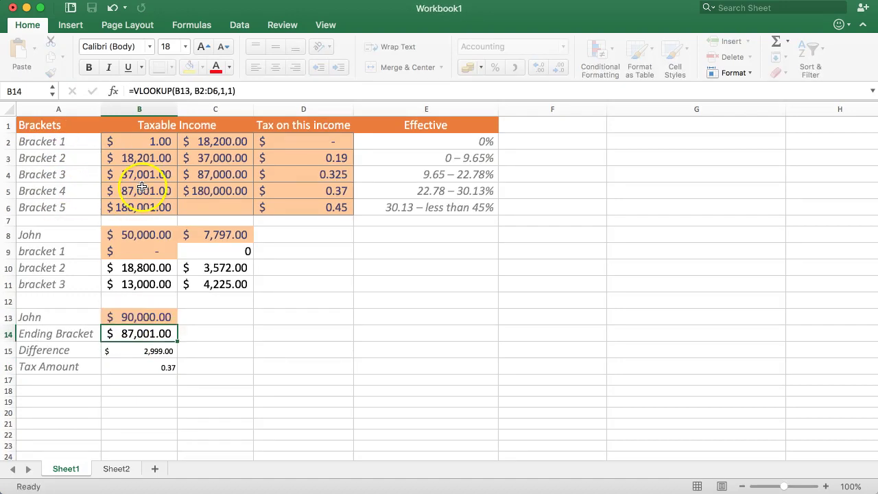
{"action": "left_click", "coordinate": [110, 366]}
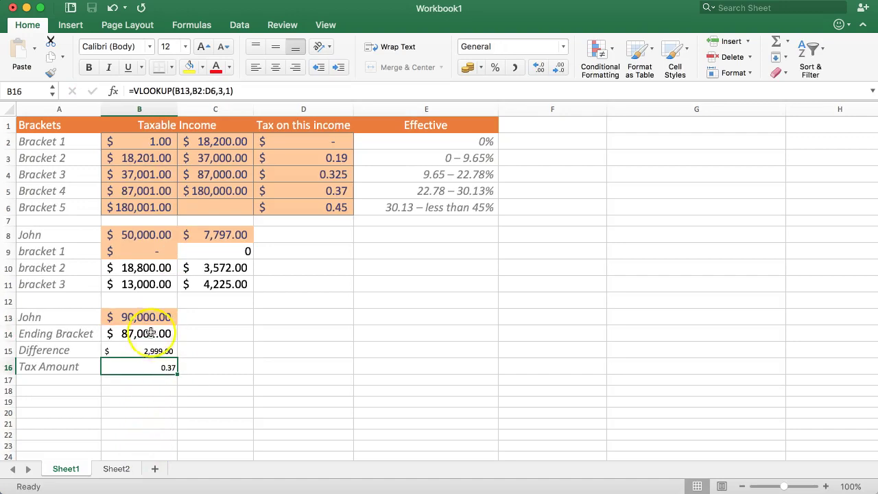
{"action": "key", "text": "super+z"}
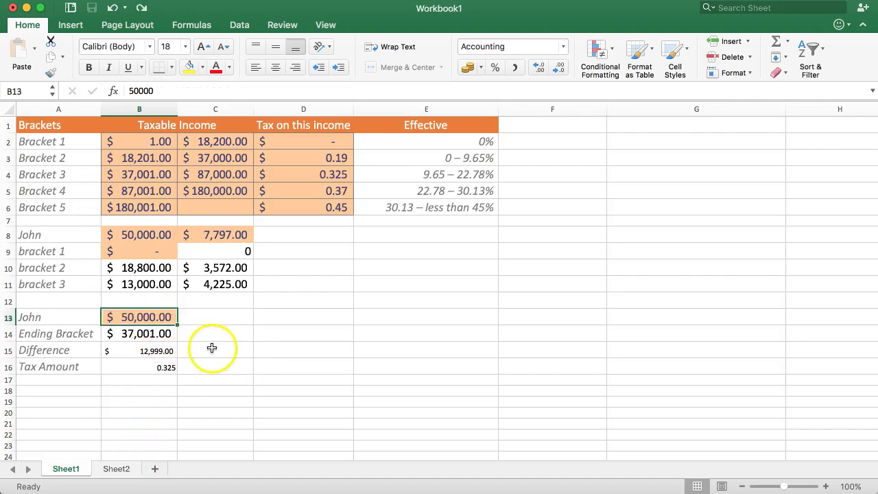
Put the B15 multiplication back in front of the lookup in B16, making it =B15*VLOOKUP(B13,B2:D6,3,1).
{"action": "left_click", "coordinate": [130, 368]}
{"action": "left_click_drag", "start_coordinate": [88, 371], "coordinate": [167, 367]}
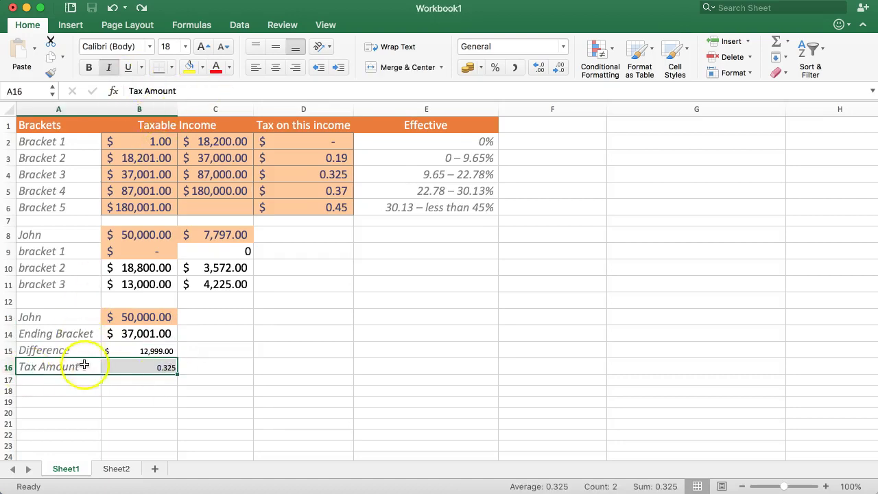
{"action": "left_click", "coordinate": [130, 368]}
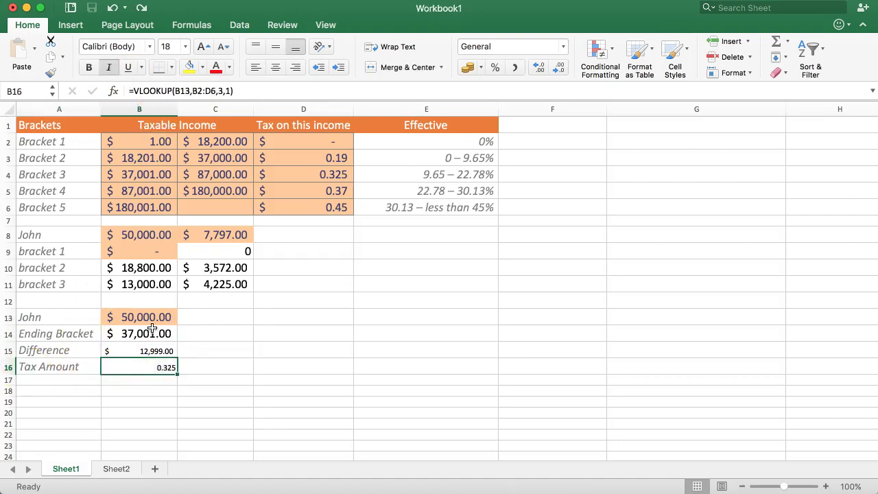
{"action": "left_click", "coordinate": [134, 91]}
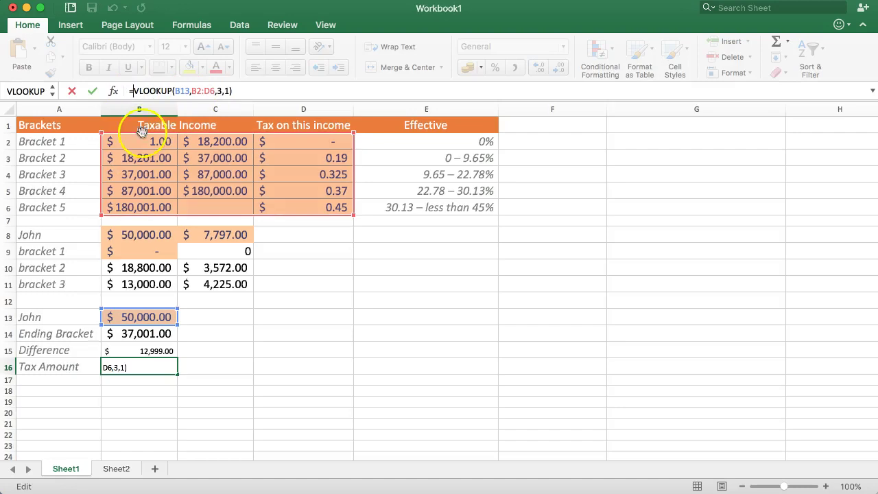
{"action": "left_click", "coordinate": [135, 352]}
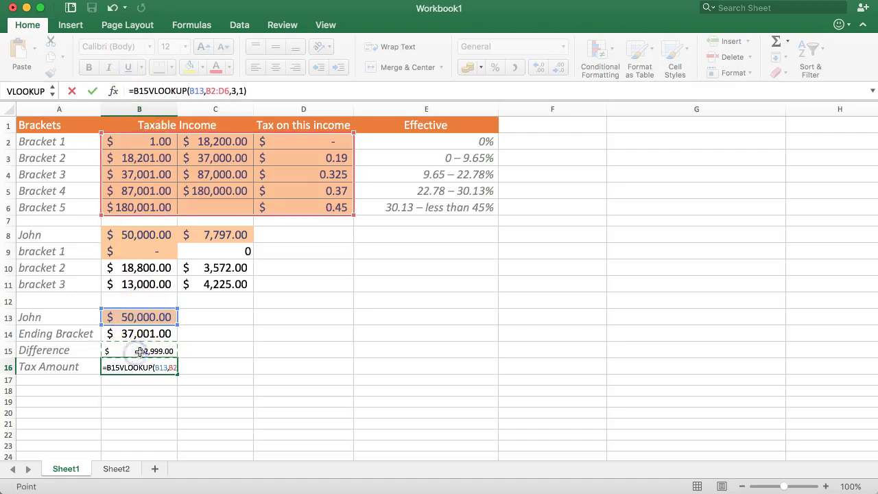
{"action": "type", "text": "*"}
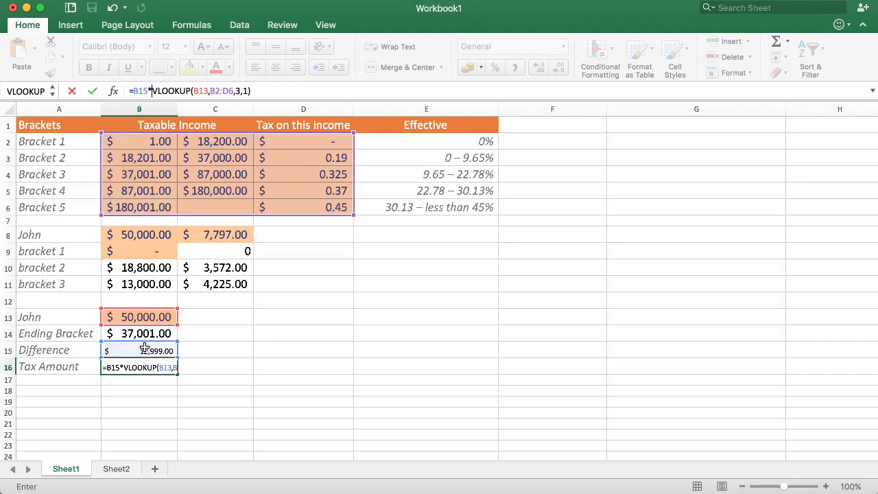
{"action": "key", "text": "Return"}
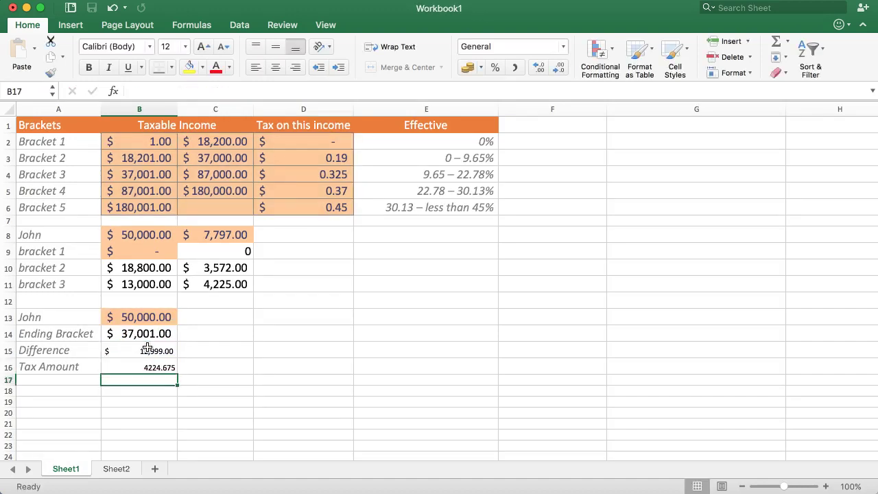
Copy the accounting format of B14 onto the difference and tax amount in B15:B16.
{"action": "left_click_drag", "start_coordinate": [137, 350], "coordinate": [137, 366]}
{"action": "left_click", "coordinate": [120, 334]}
{"action": "left_click", "coordinate": [51, 72]}
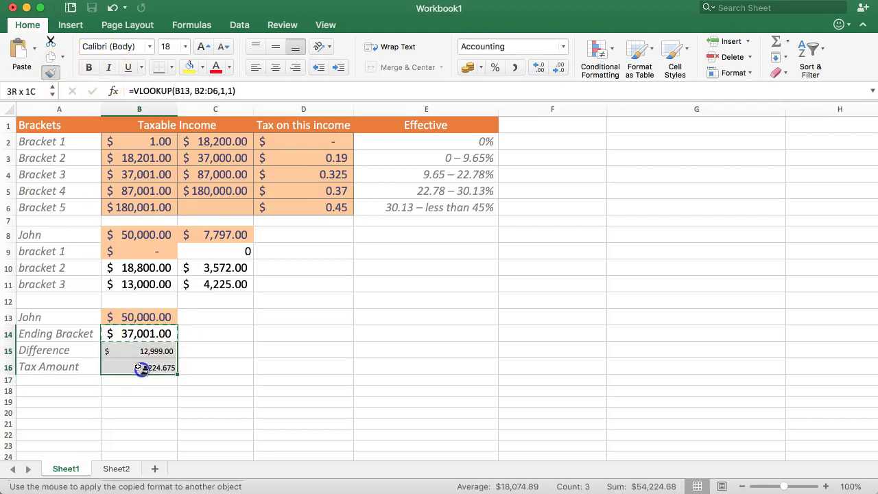
{"action": "left_click", "coordinate": [125, 333]}
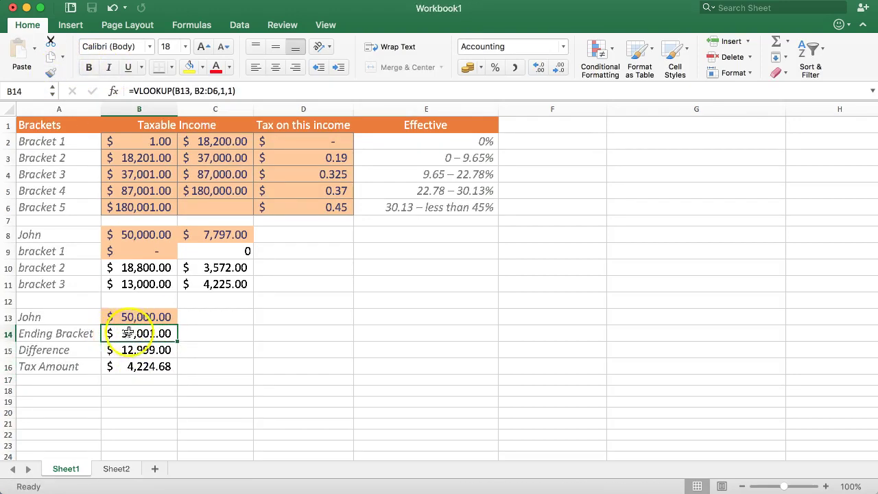
Apply the Output cell style to the ending bracket, difference and tax amount values in B14:B16.
{"action": "left_click_drag", "start_coordinate": [123, 334], "coordinate": [137, 366]}
{"action": "left_click", "coordinate": [676, 55]}
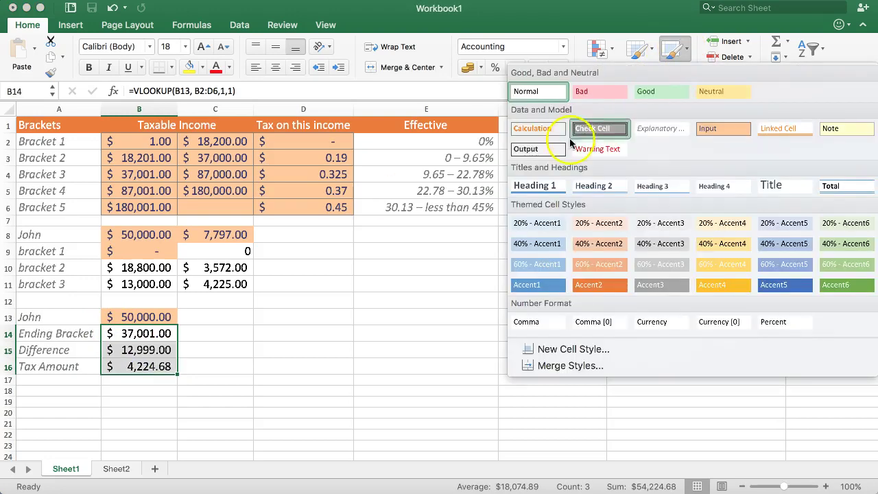
{"action": "left_click", "coordinate": [556, 152]}
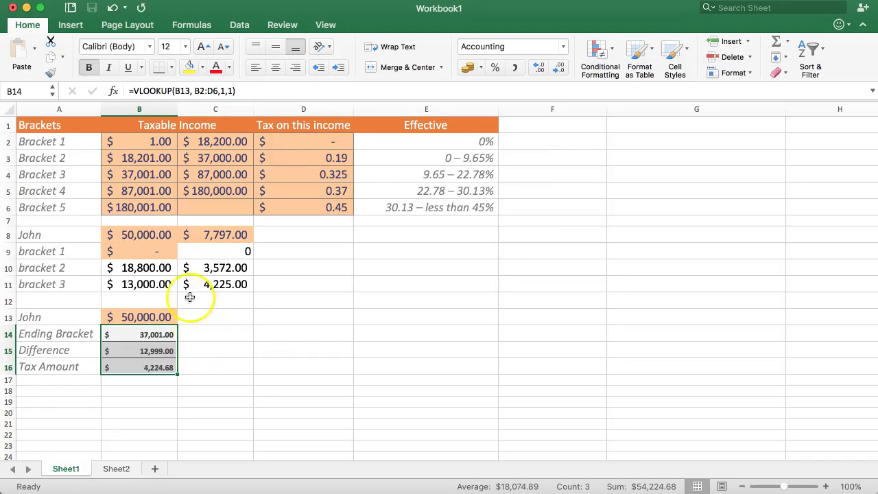
Set the font size of the values in B14:B16 to 18.
{"action": "left_click", "coordinate": [159, 317]}
{"action": "left_click", "coordinate": [140, 332]}
{"action": "left_click_drag", "start_coordinate": [124, 334], "coordinate": [134, 368]}
{"action": "left_click", "coordinate": [169, 45]}
{"action": "type", "text": "1"}
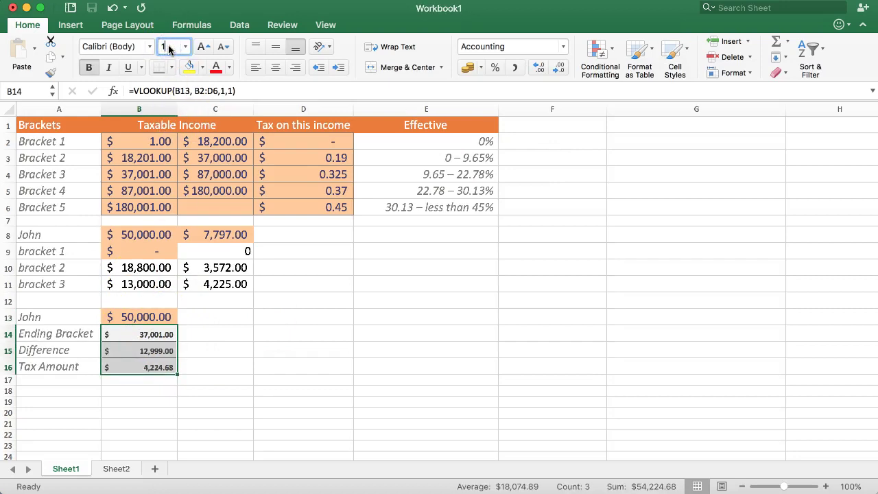
{"action": "type", "text": "8"}
{"action": "key", "text": "Return"}
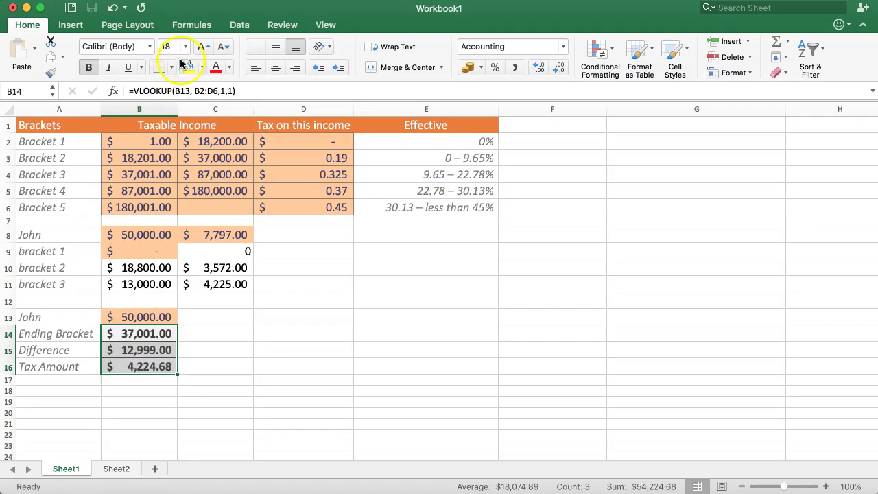
{"action": "left_click", "coordinate": [202, 314]}
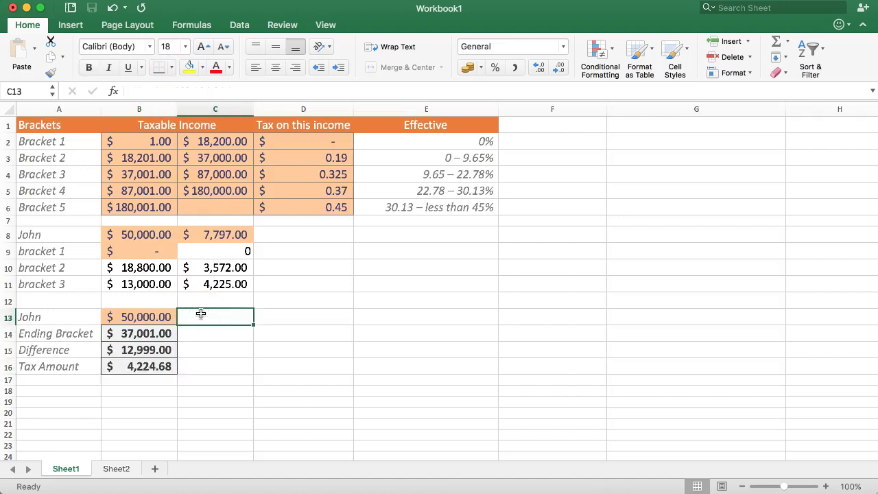
Compare the lookup results in B14:B16 with the manual bracket calculations in rows 9 to 11.
{"action": "left_click", "coordinate": [153, 331]}
{"action": "left_click", "coordinate": [149, 348]}
{"action": "left_click", "coordinate": [145, 366]}
{"action": "left_click", "coordinate": [143, 346]}
{"action": "left_click", "coordinate": [142, 334]}
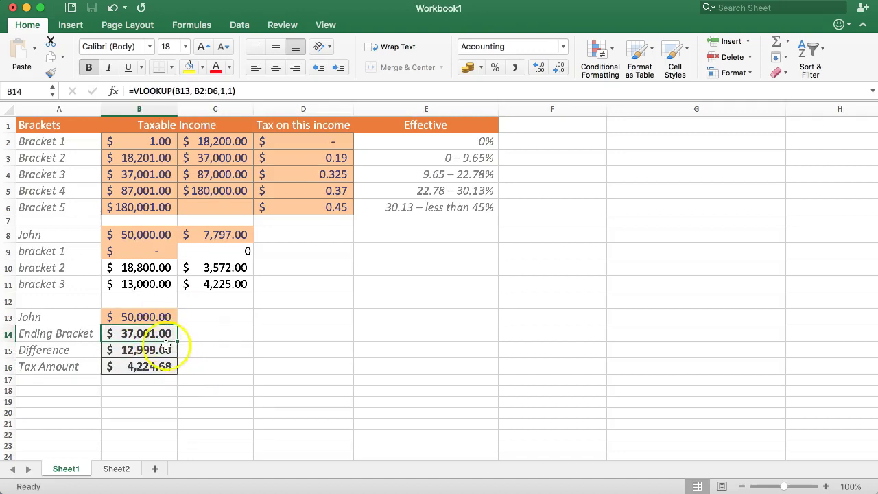
{"action": "left_click", "coordinate": [125, 367]}
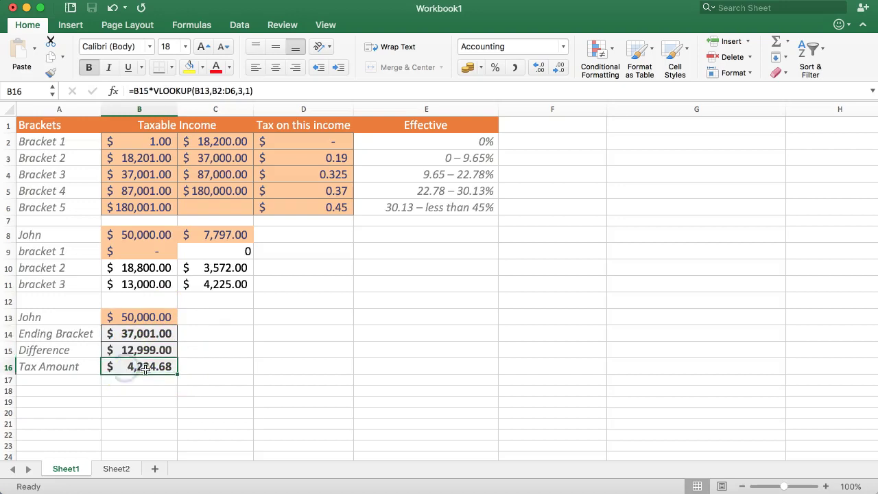
{"action": "left_click", "coordinate": [217, 285]}
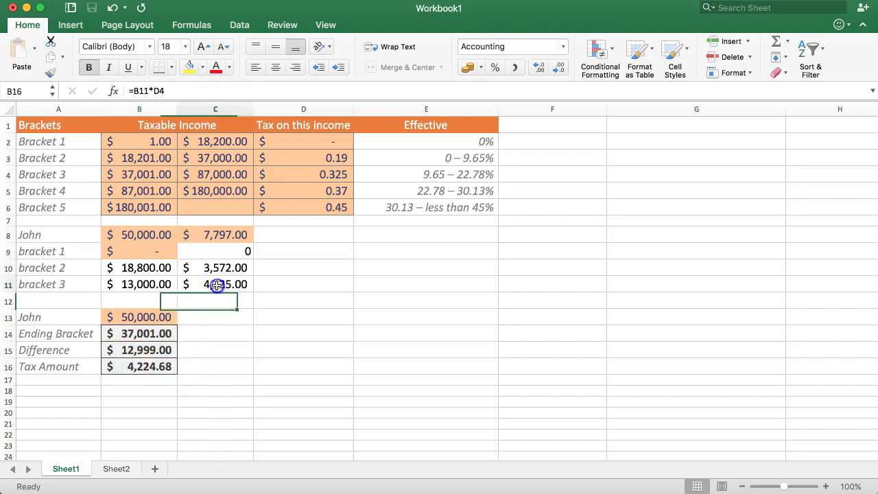
{"action": "left_click_drag", "start_coordinate": [68, 251], "coordinate": [220, 274]}
{"action": "left_click", "coordinate": [224, 325]}
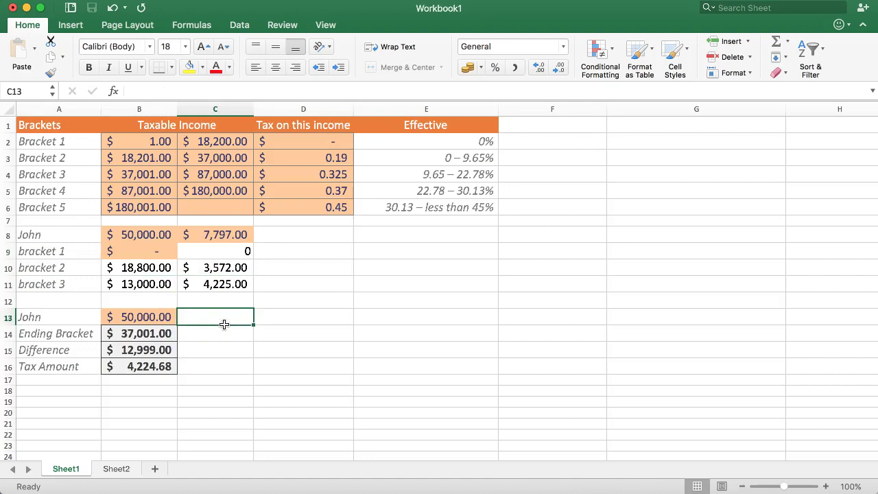
{"action": "left_click_drag", "start_coordinate": [82, 251], "coordinate": [238, 249]}
{"action": "left_click_drag", "start_coordinate": [85, 266], "coordinate": [206, 267]}
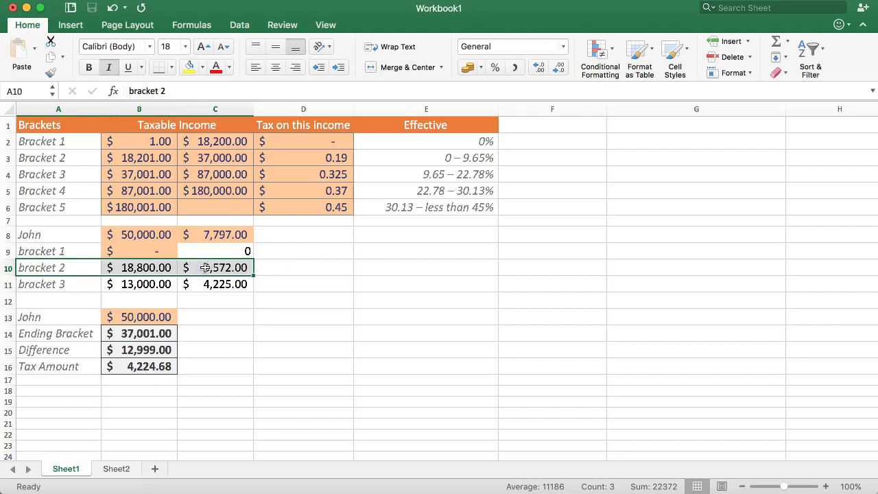